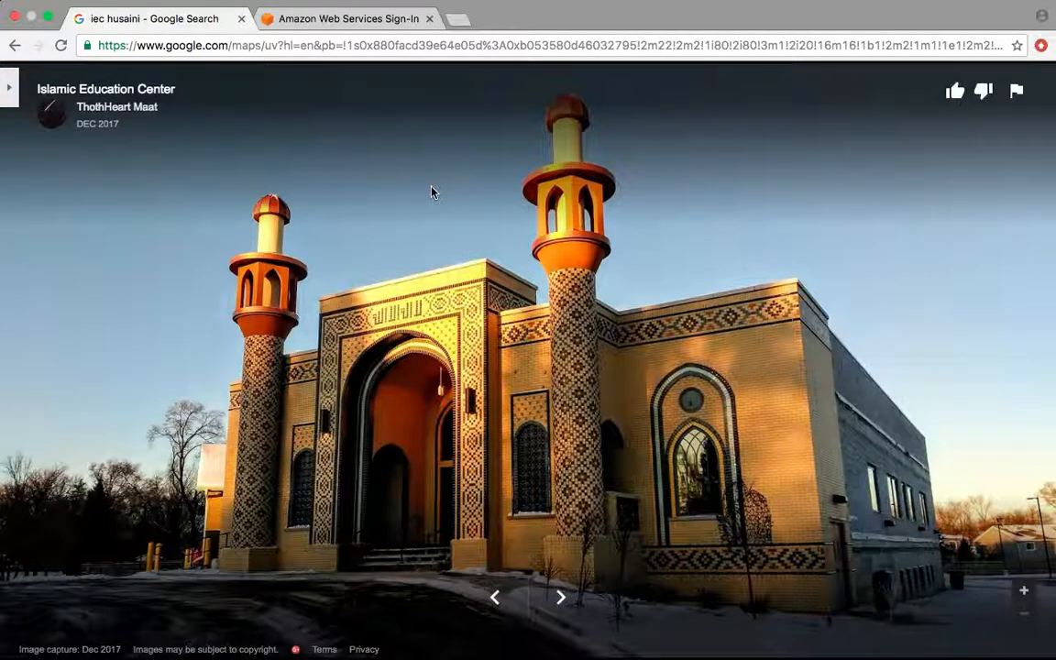
# - Sign in to the root account with the account email, password and MFA verification code
pyautogui.click(330, 19)
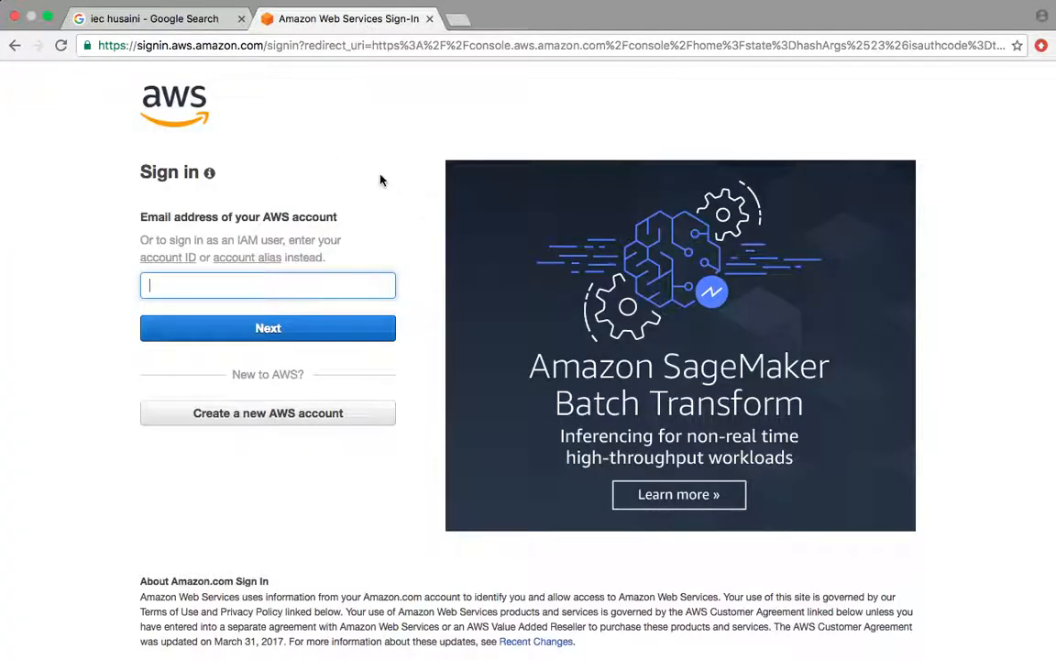
pyautogui.press('BackSpace')
pyautogui.press('BackSpace')
pyautogui.press('BackSpace')
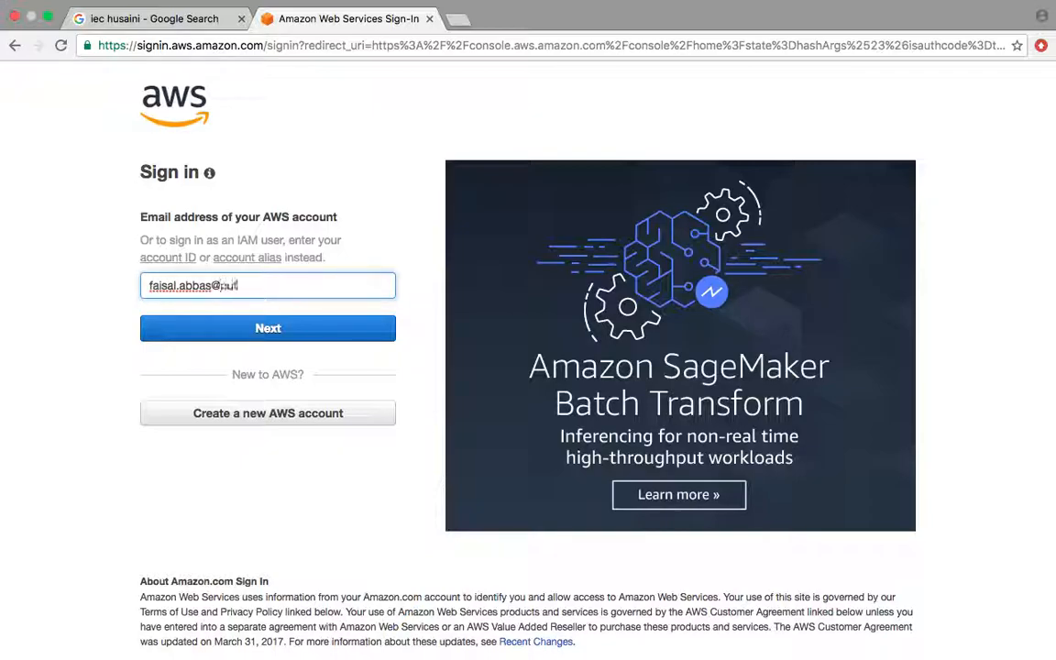
pyautogui.press('Return')
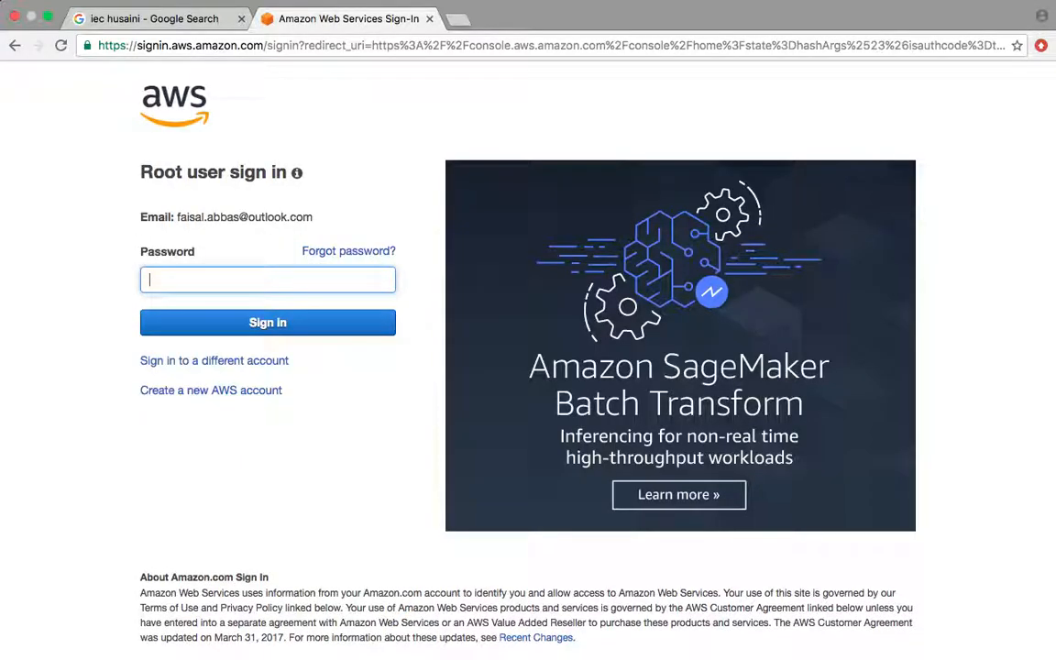
pyautogui.press('Return')
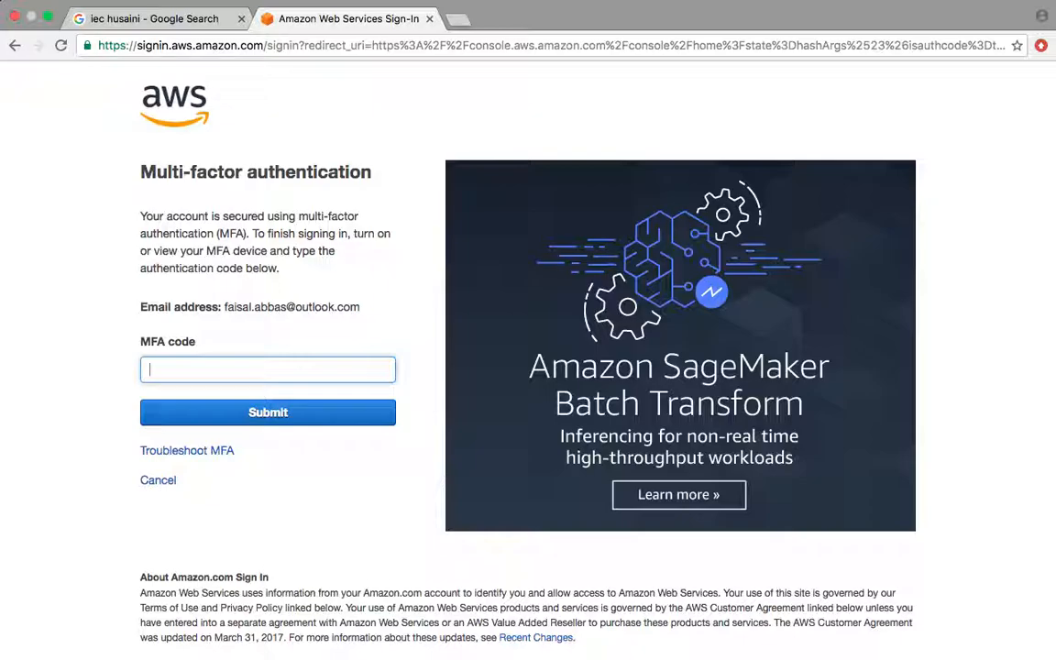
pyautogui.press('Return')
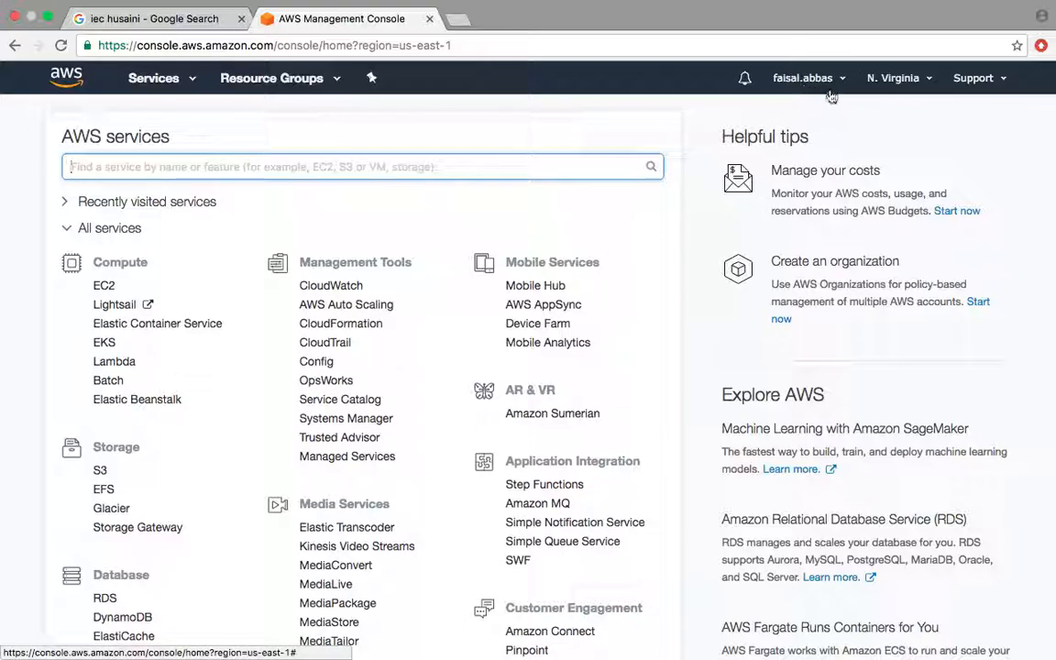
# - Confirm the region is US East (N. Virginia) and open the EC2 dashboard
pyautogui.click(895, 79)
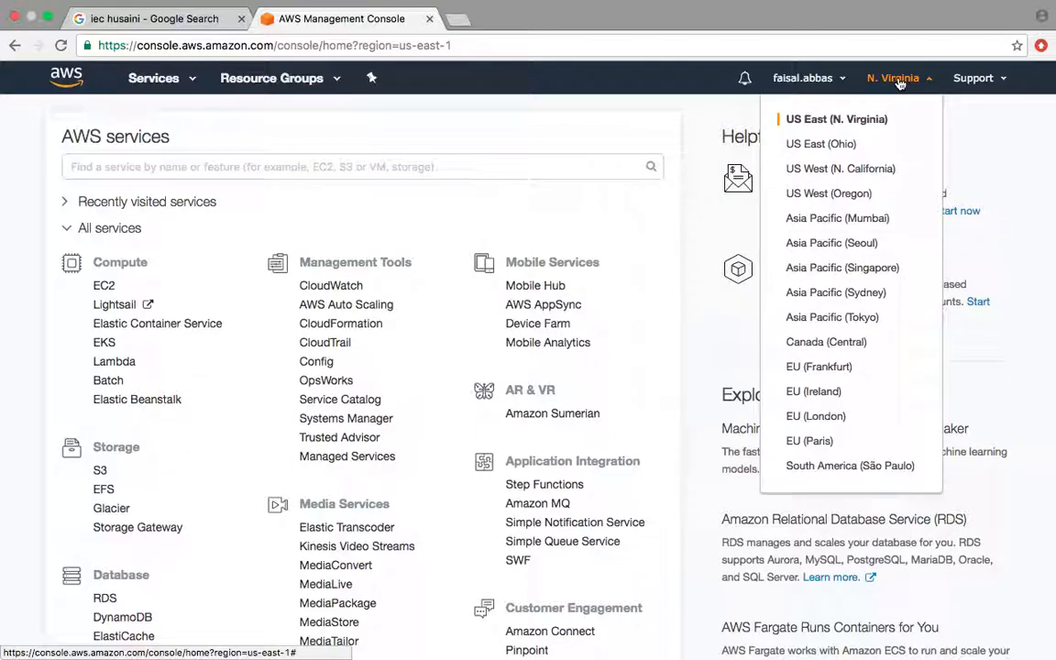
pyautogui.click(208, 284)
pyautogui.click(106, 285)
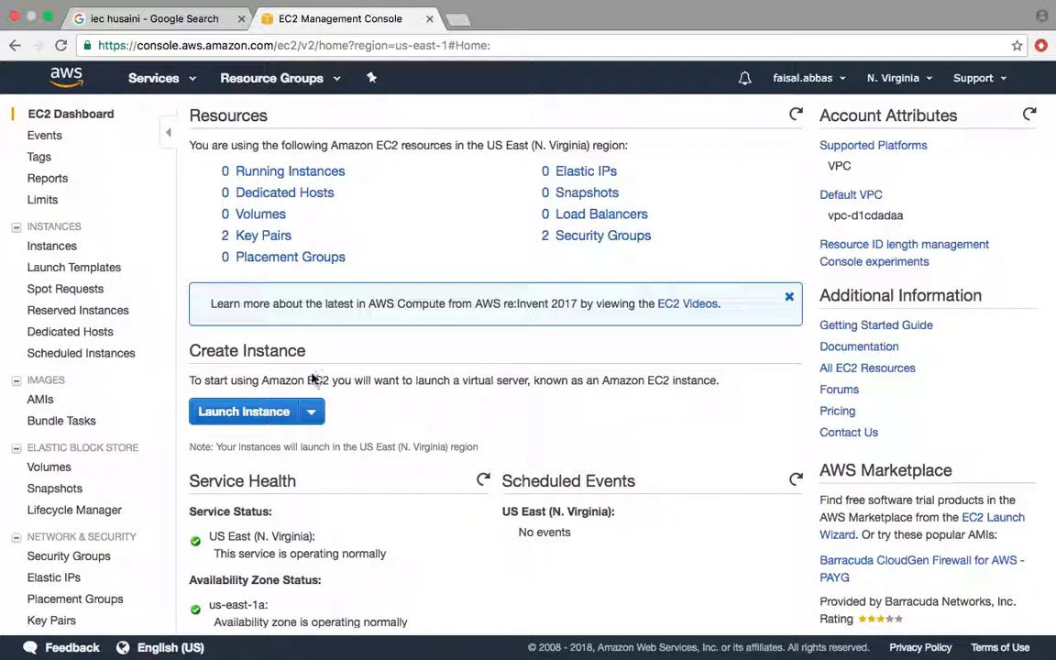
# - Begin a new instance launch and select the Amazon Linux 2 AMI (HVM), SSD Volume Type
pyautogui.click(254, 414)
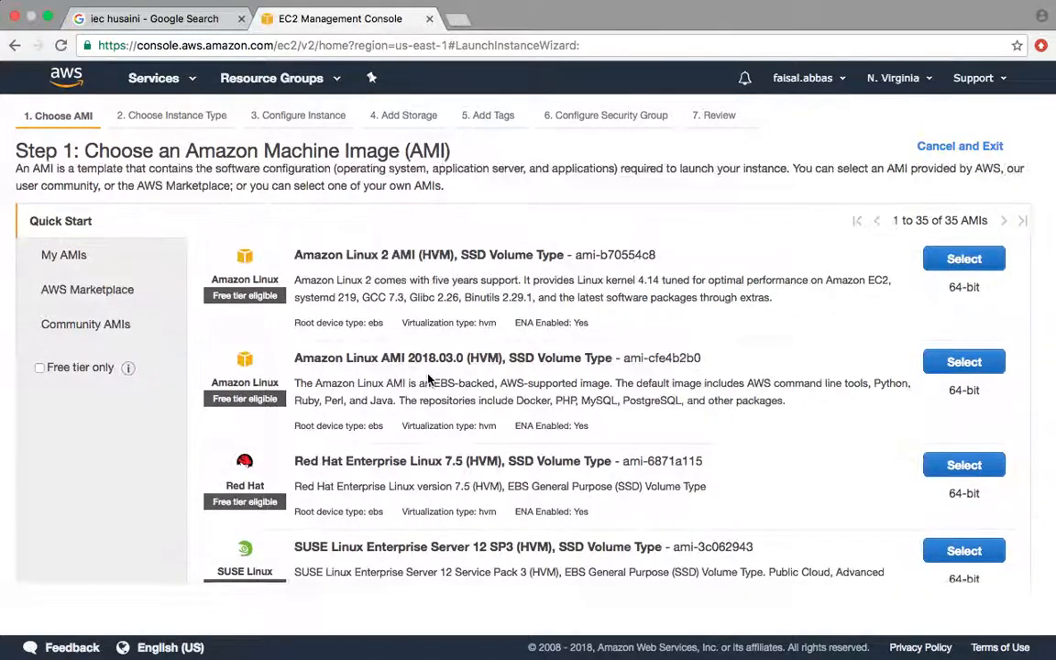
pyautogui.scroll(-2, 428, 379)
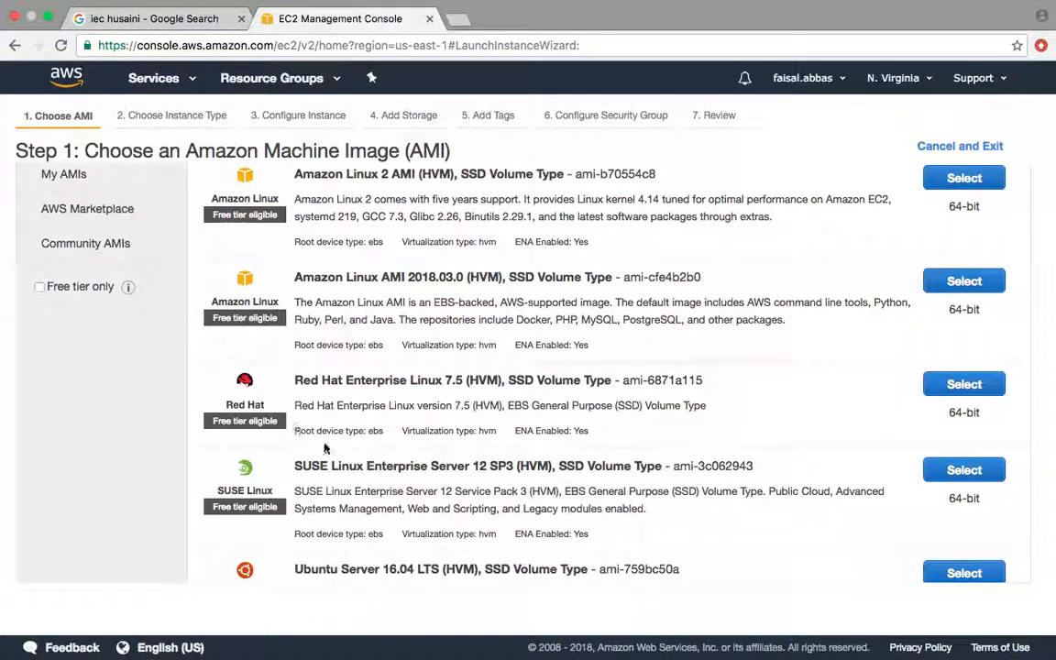
pyautogui.scroll(-2, 325, 448)
pyautogui.scroll(-1, 324, 447)
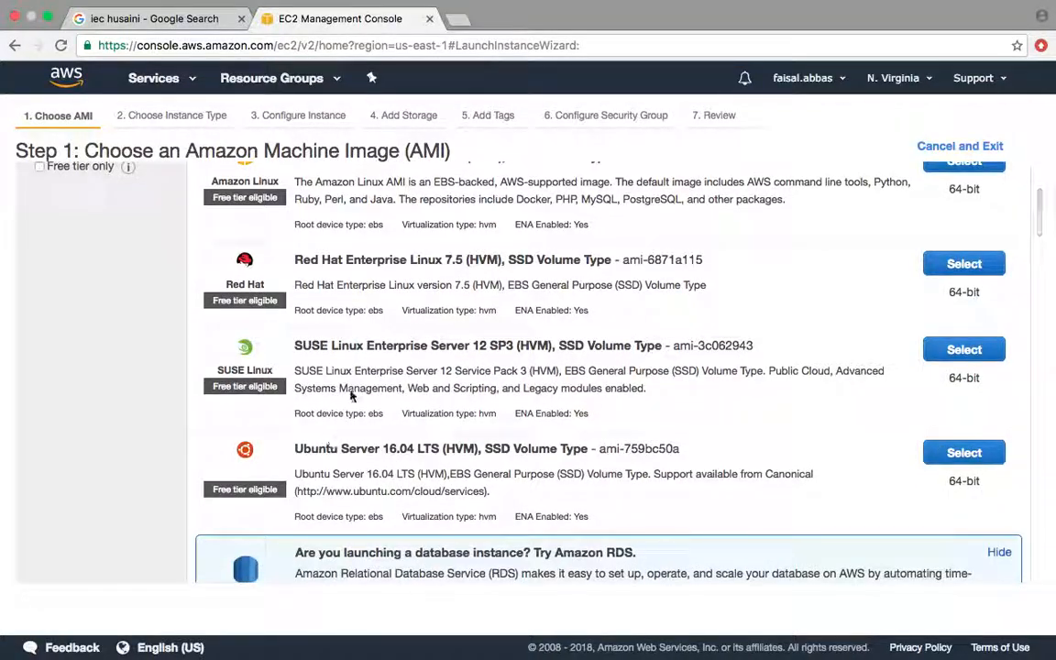
pyautogui.scroll(-8, 362, 399)
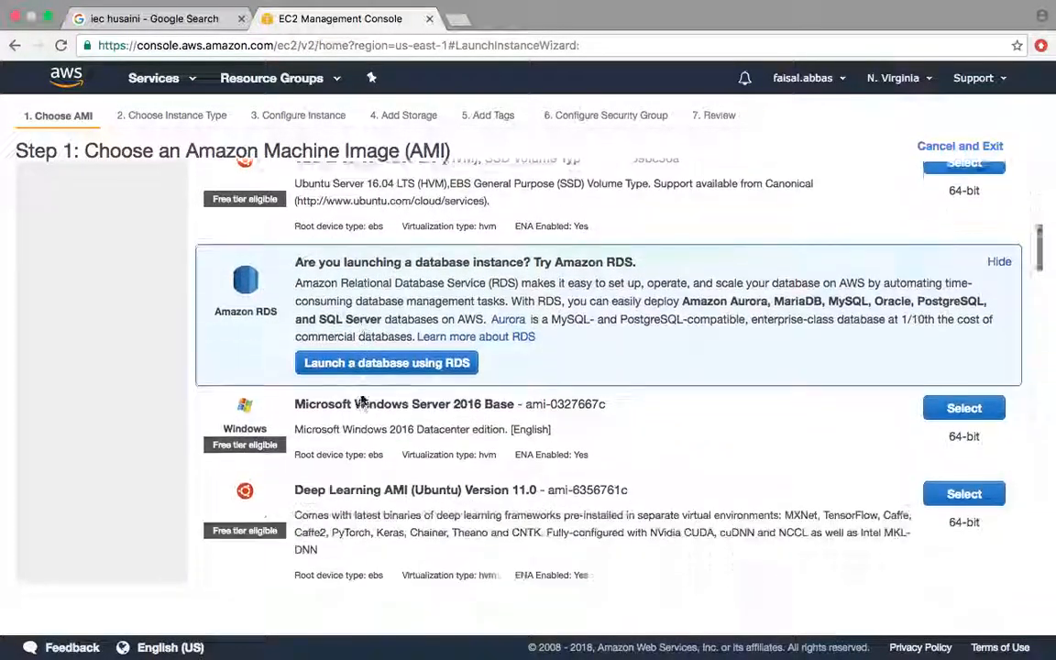
pyautogui.scroll(-4, 362, 399)
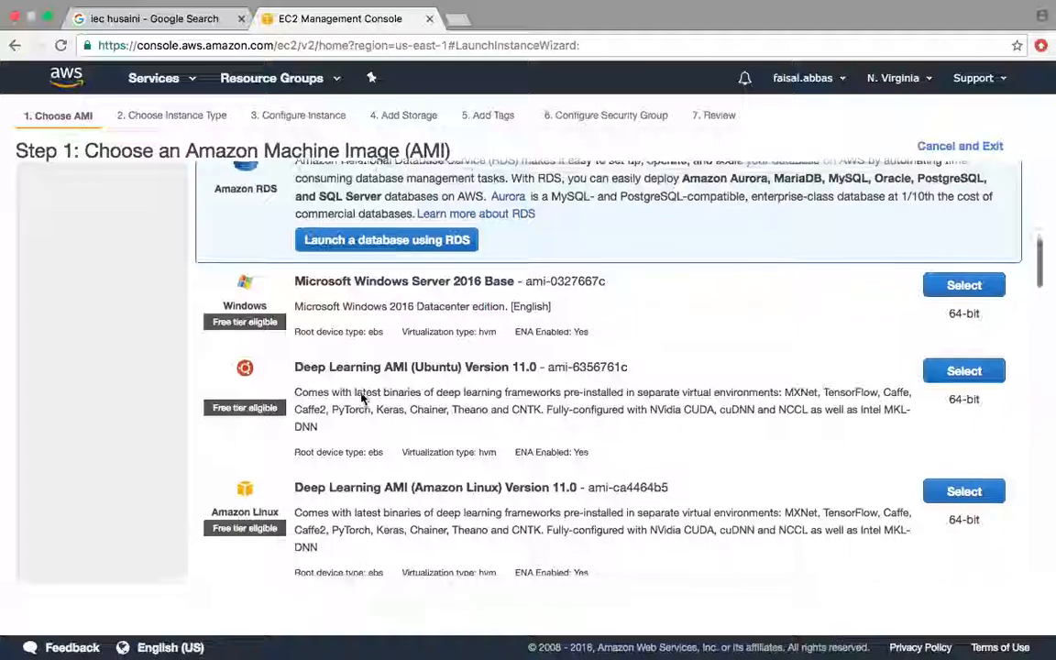
pyautogui.scroll(-3, 362, 399)
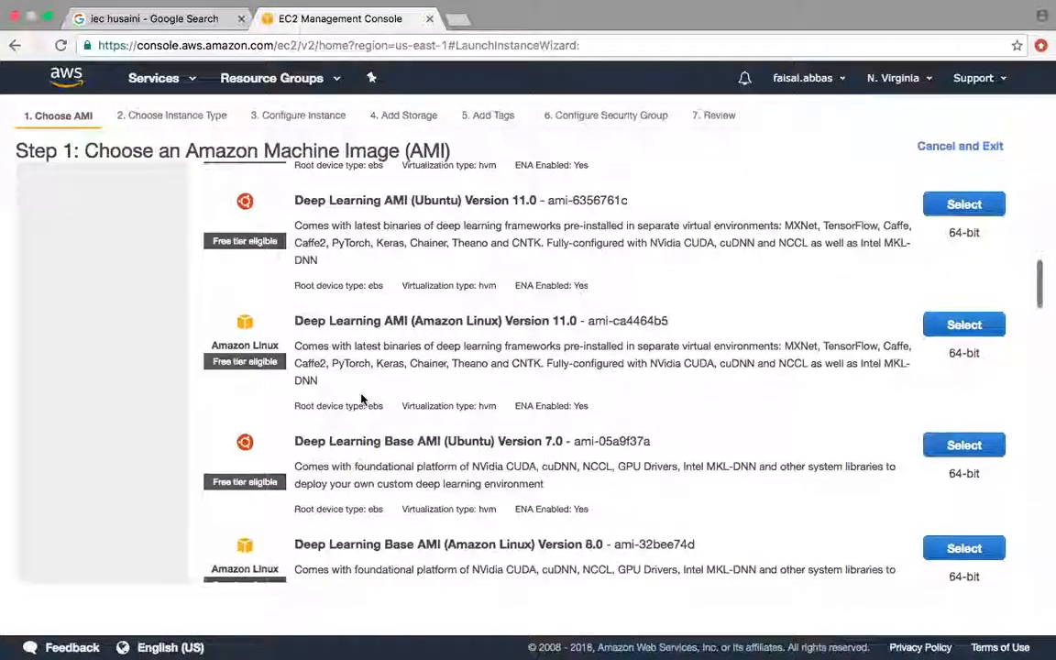
pyautogui.scroll(5, 363, 399)
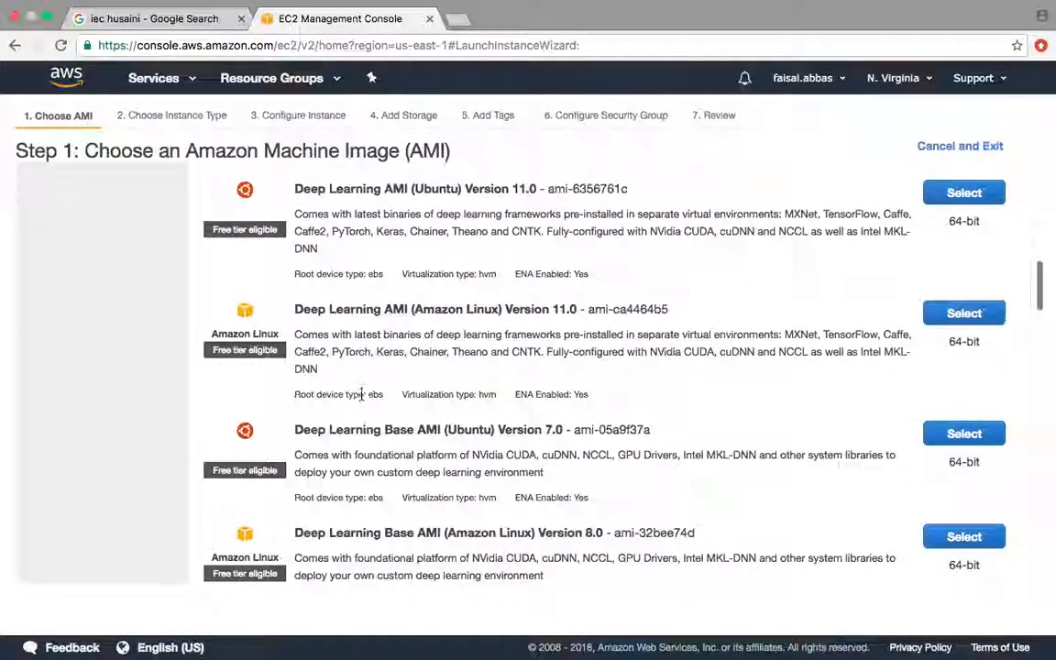
pyautogui.scroll(15, 362, 394)
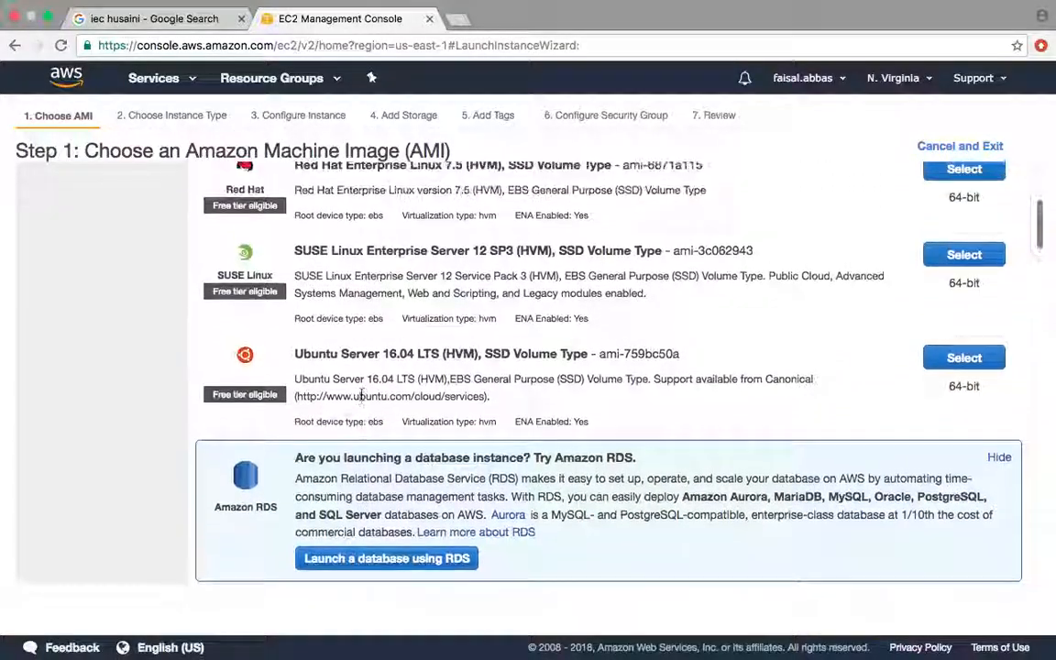
pyautogui.scroll(5, 362, 394)
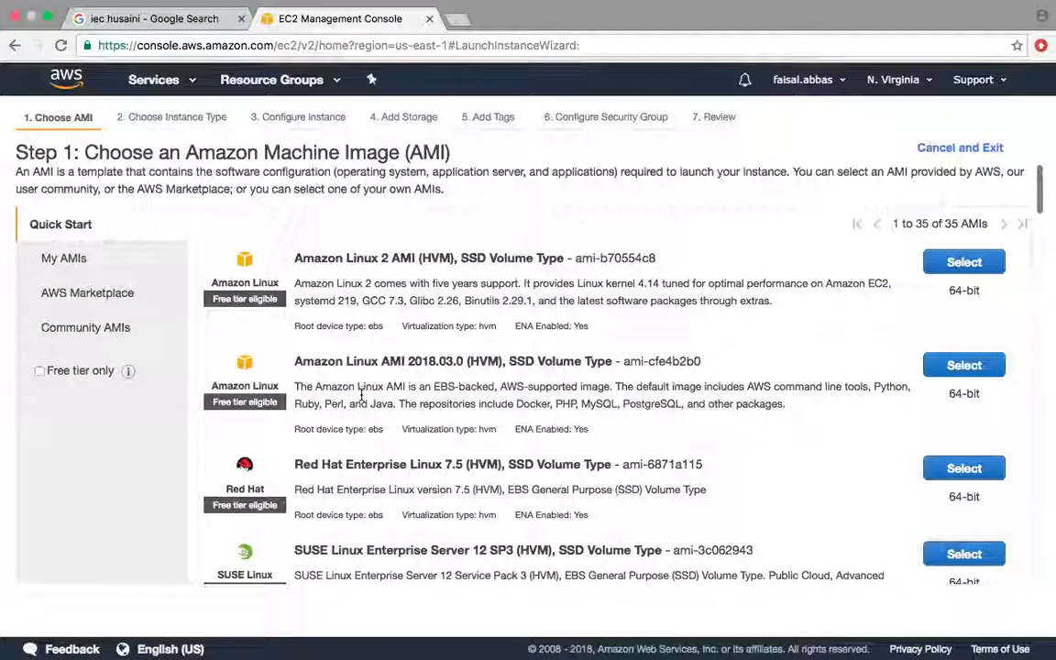
pyautogui.click(963, 263)
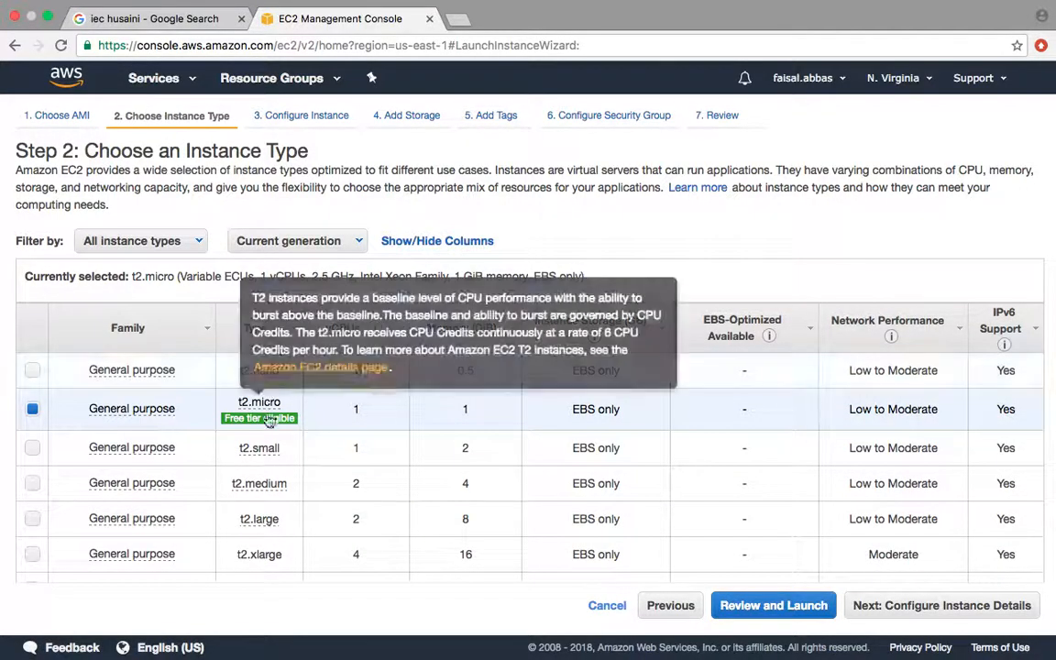
# - Keep t2.micro as the instance type and advance to Configure Instance Details
pyautogui.moveTo(255, 429)
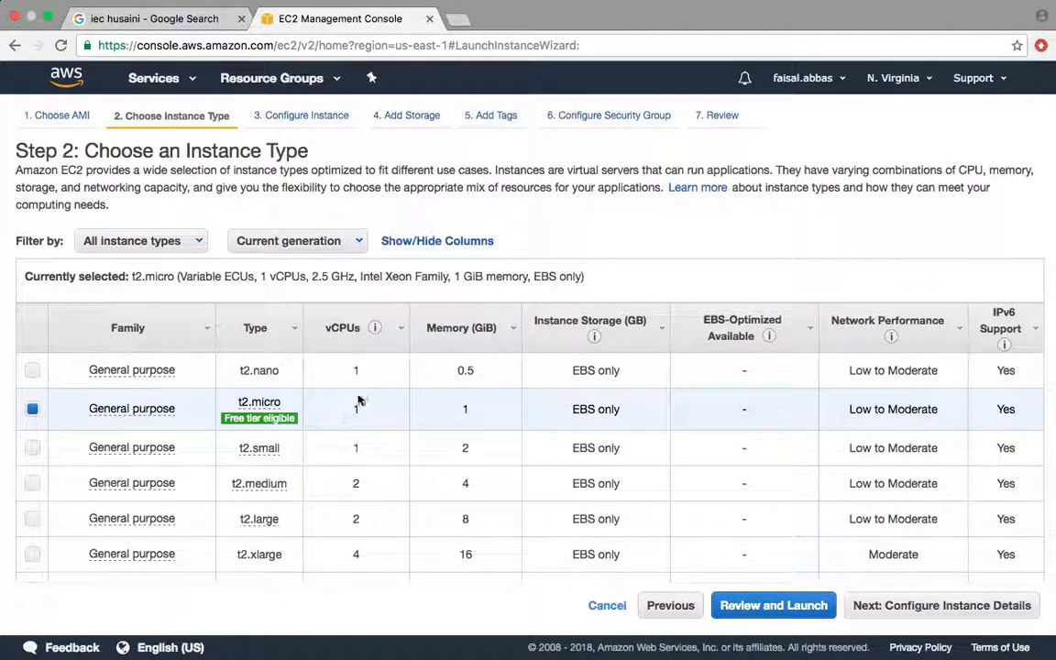
pyautogui.scroll(-1, 406, 353)
pyautogui.scroll(-10, 406, 353)
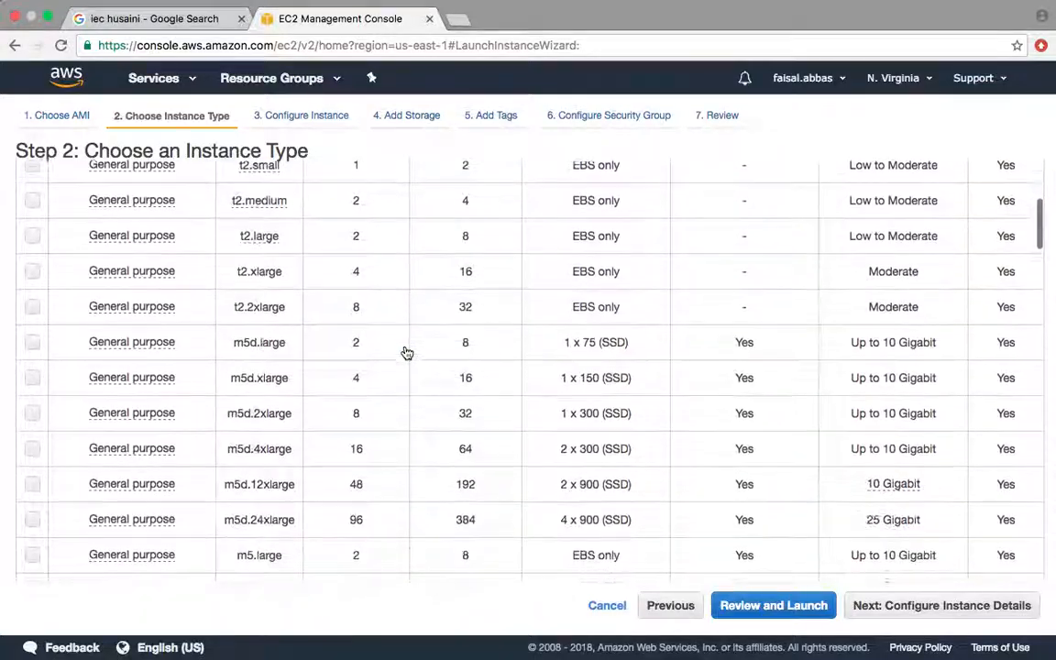
pyautogui.scroll(-5, 407, 353)
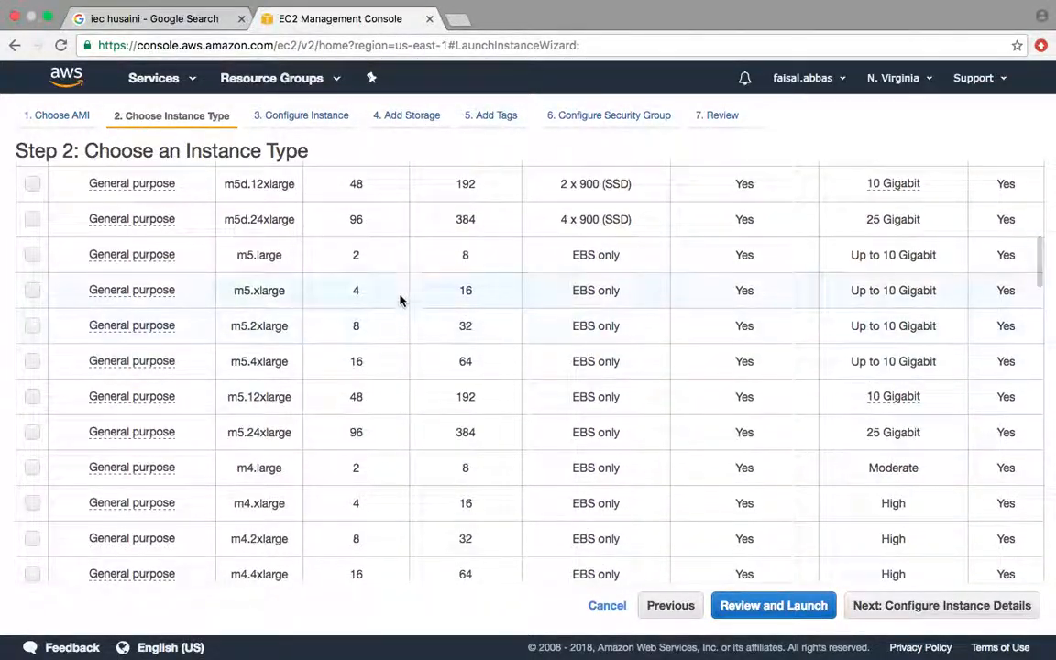
pyautogui.scroll(-10, 401, 271)
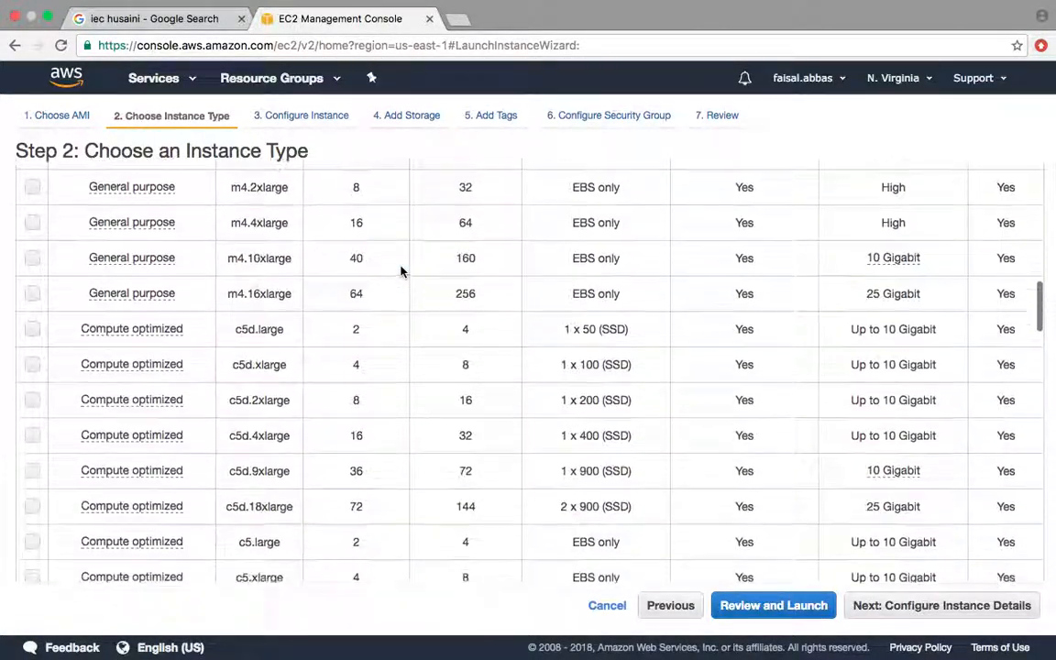
pyautogui.scroll(-15, 400, 271)
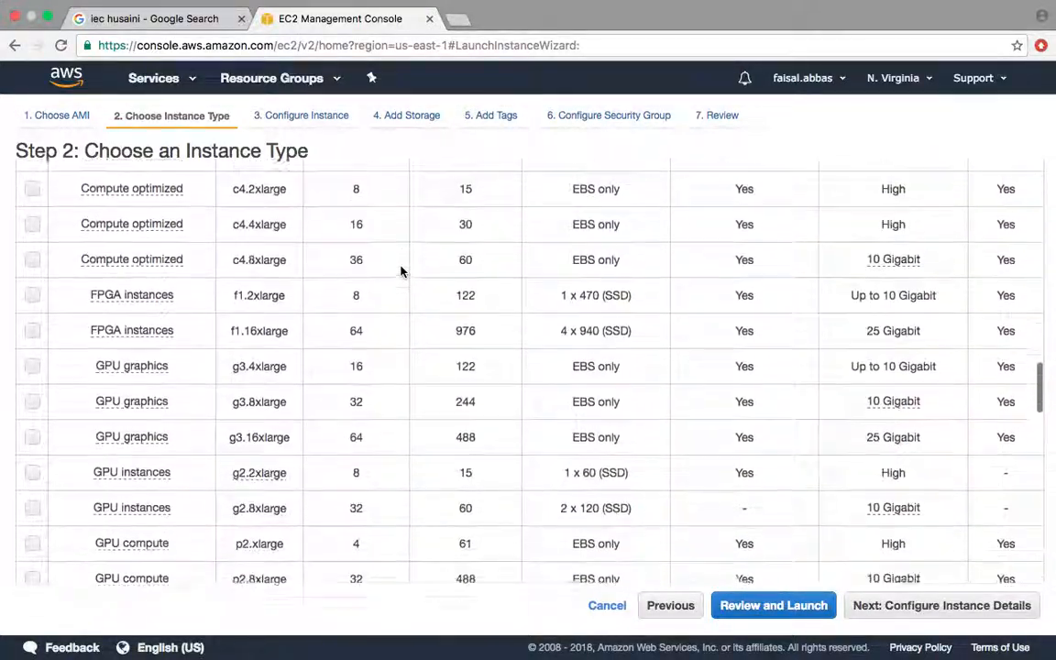
pyautogui.scroll(20, 400, 271)
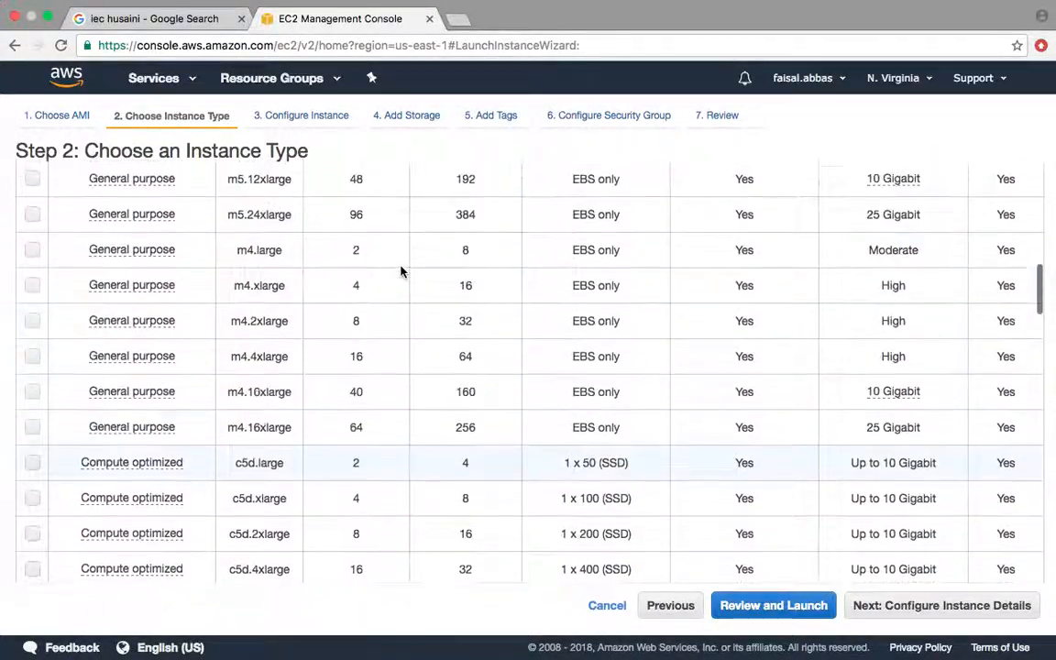
pyautogui.scroll(5, 401, 271)
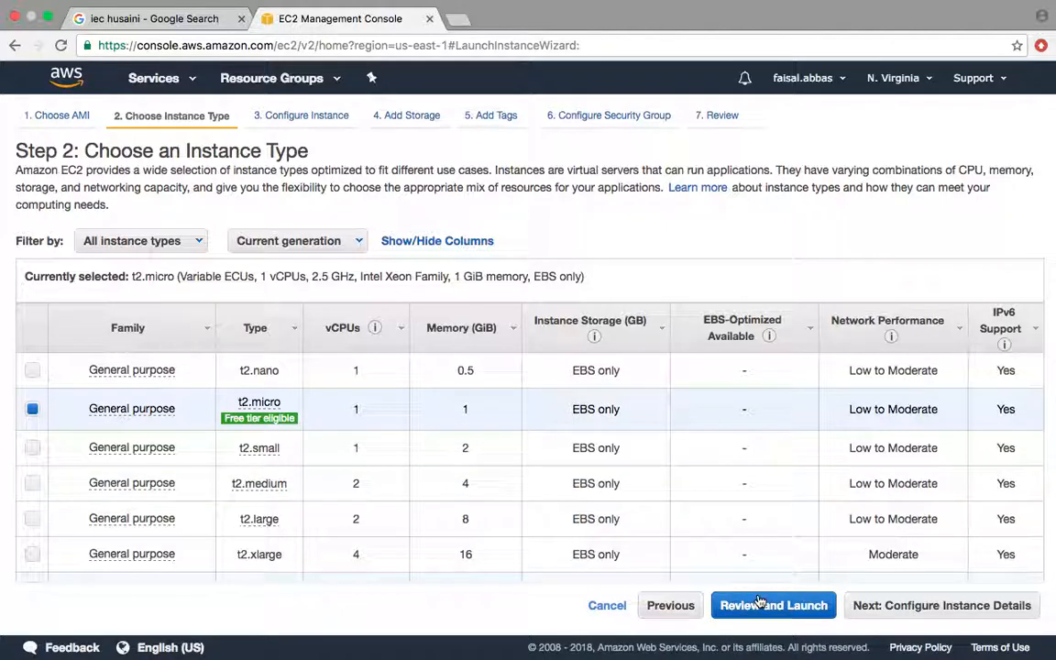
pyautogui.click(881, 609)
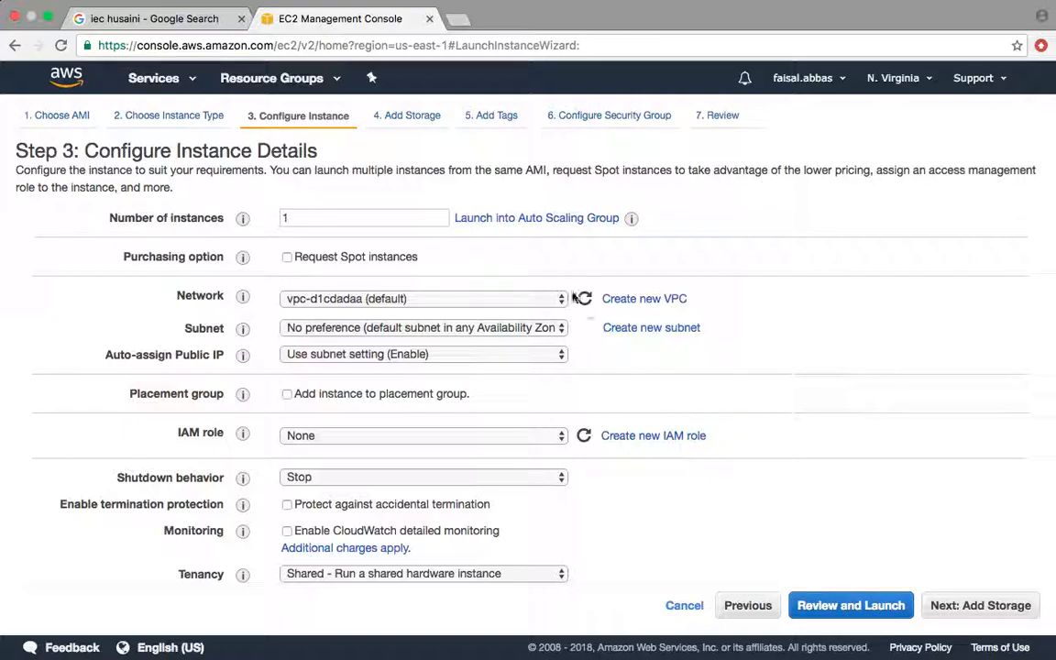
pyautogui.doubleClick(310, 223)
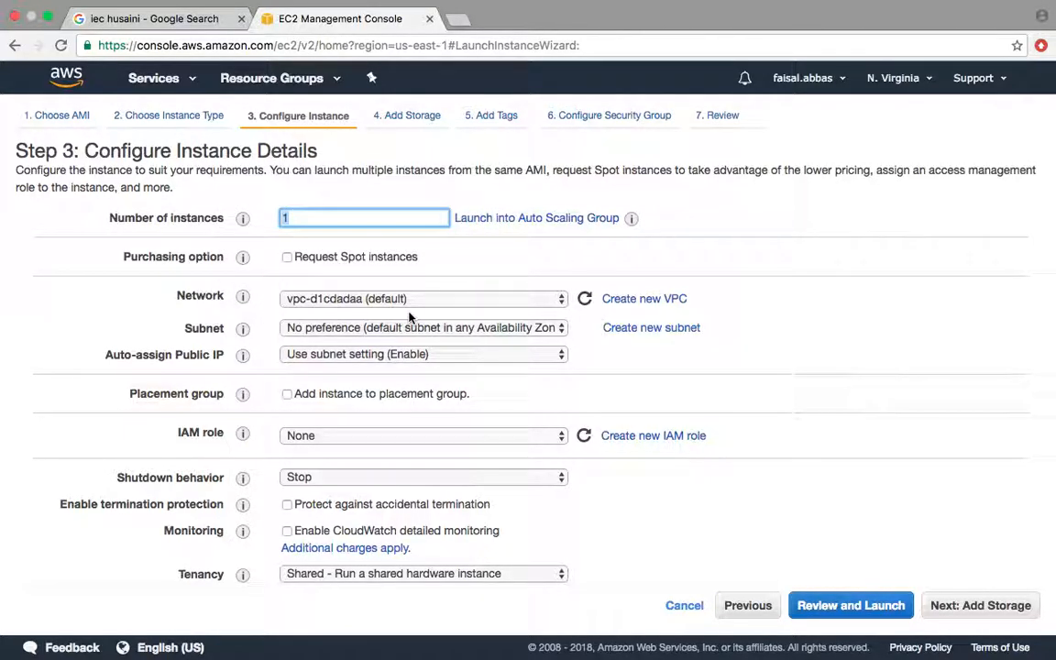
pyautogui.click(446, 306)
pyautogui.click(445, 306)
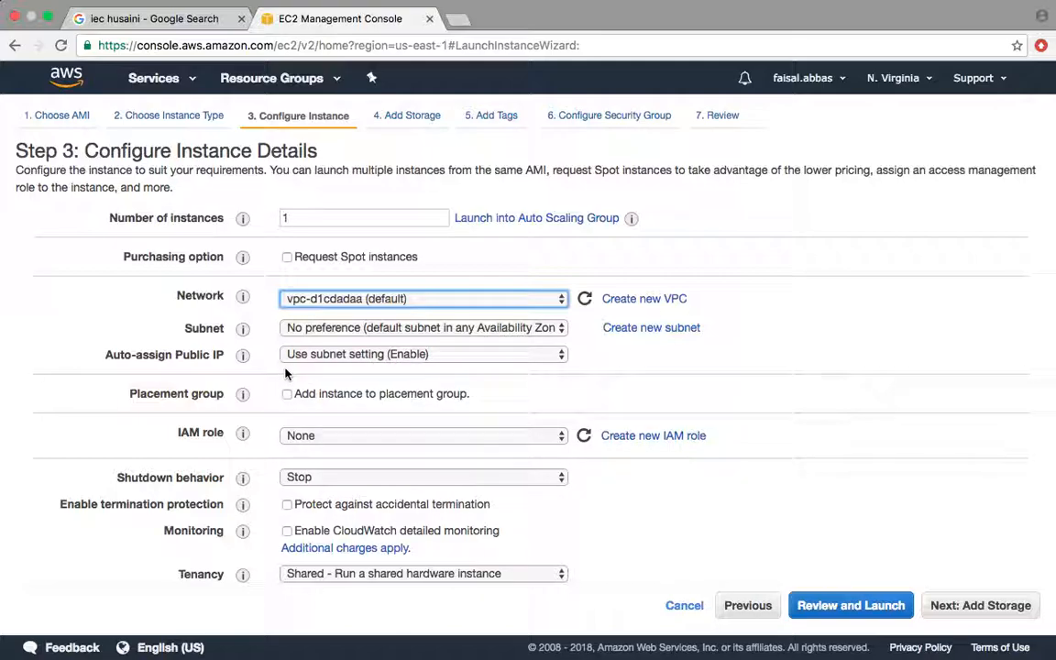
pyautogui.click(324, 357)
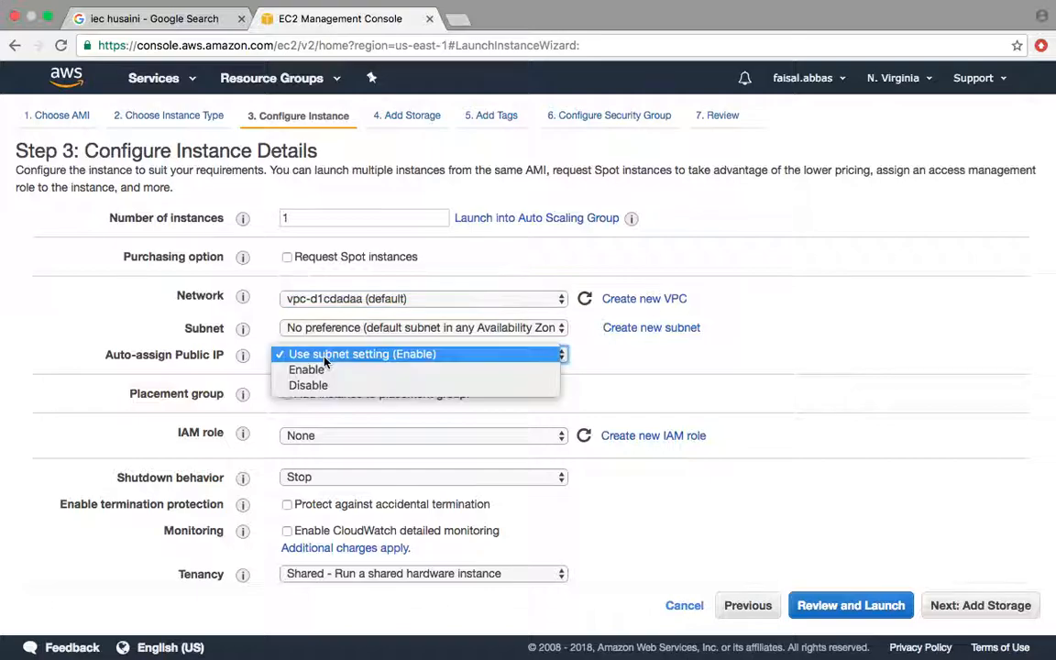
pyautogui.click(324, 359)
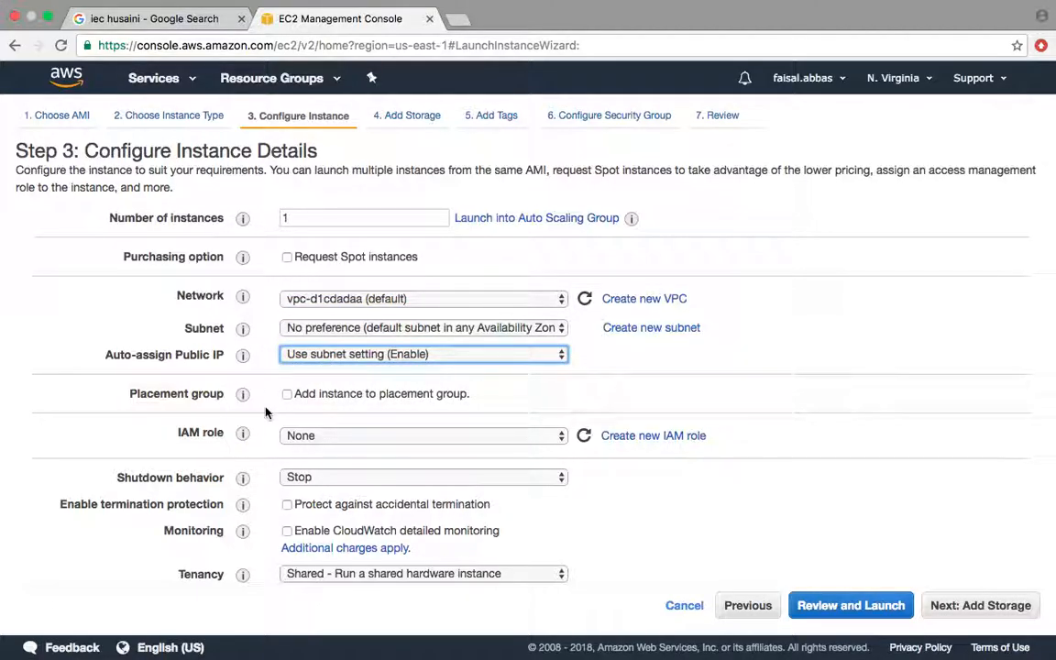
pyautogui.scroll(-2, 266, 411)
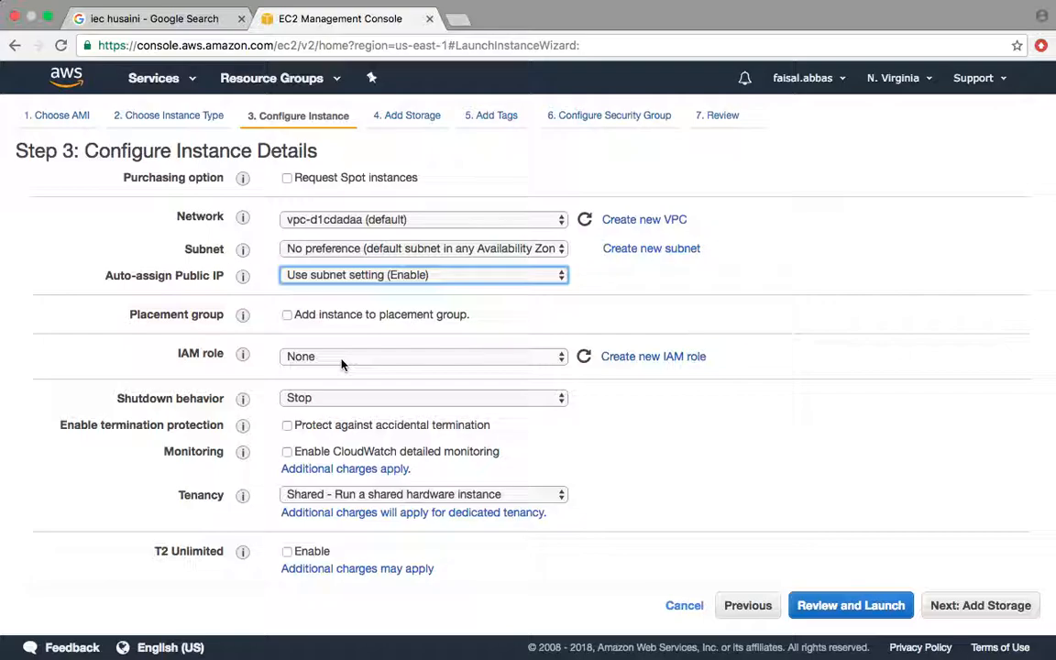
# - Give the instance the EC2AccessRole IAM role, keeping Stop shutdown behavior and Shared tenancy
pyautogui.click(341, 364)
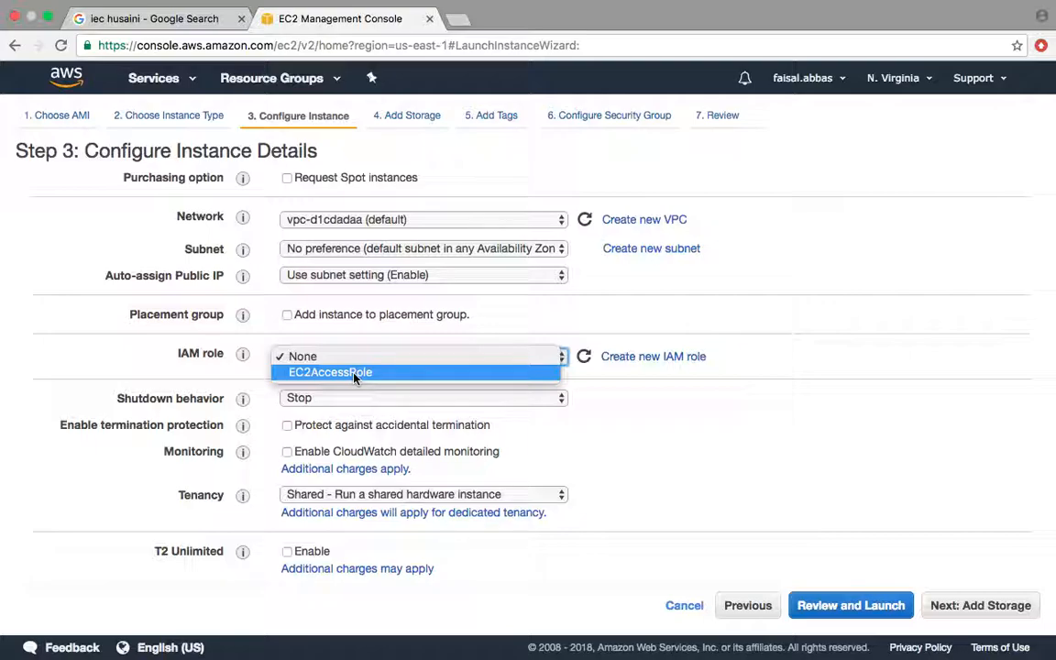
pyautogui.click(355, 373)
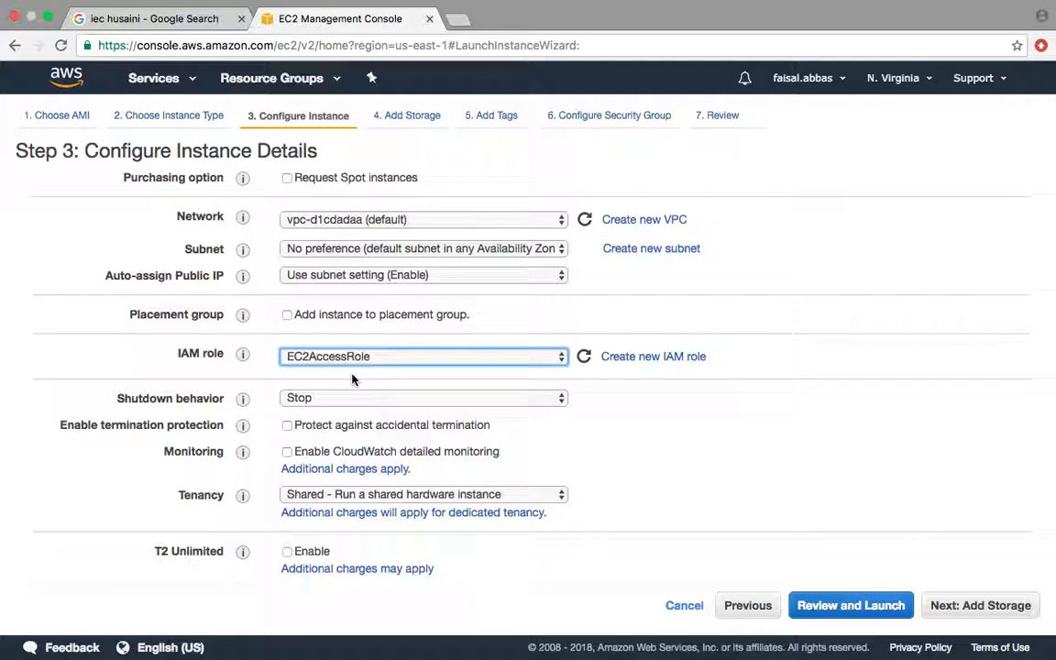
pyautogui.click(317, 400)
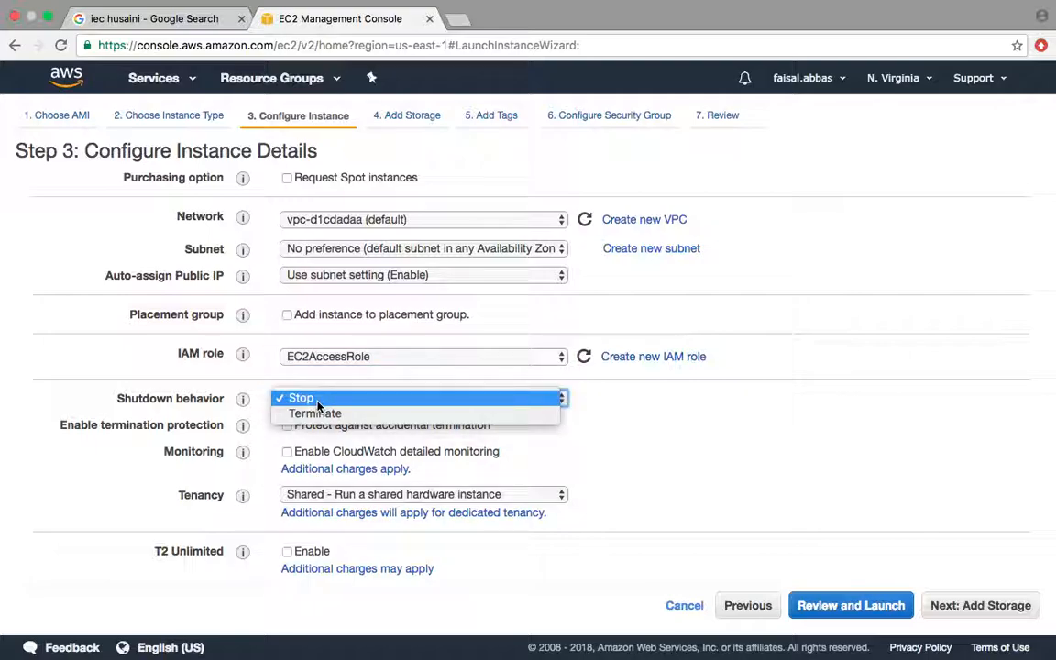
pyautogui.click(317, 399)
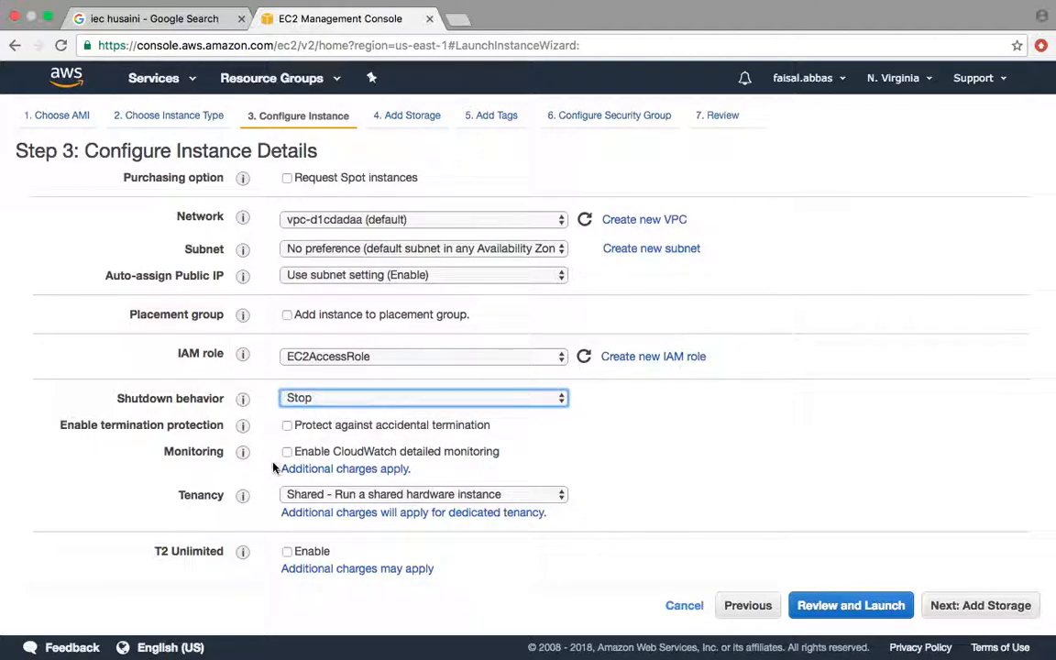
pyautogui.scroll(-1, 287, 461)
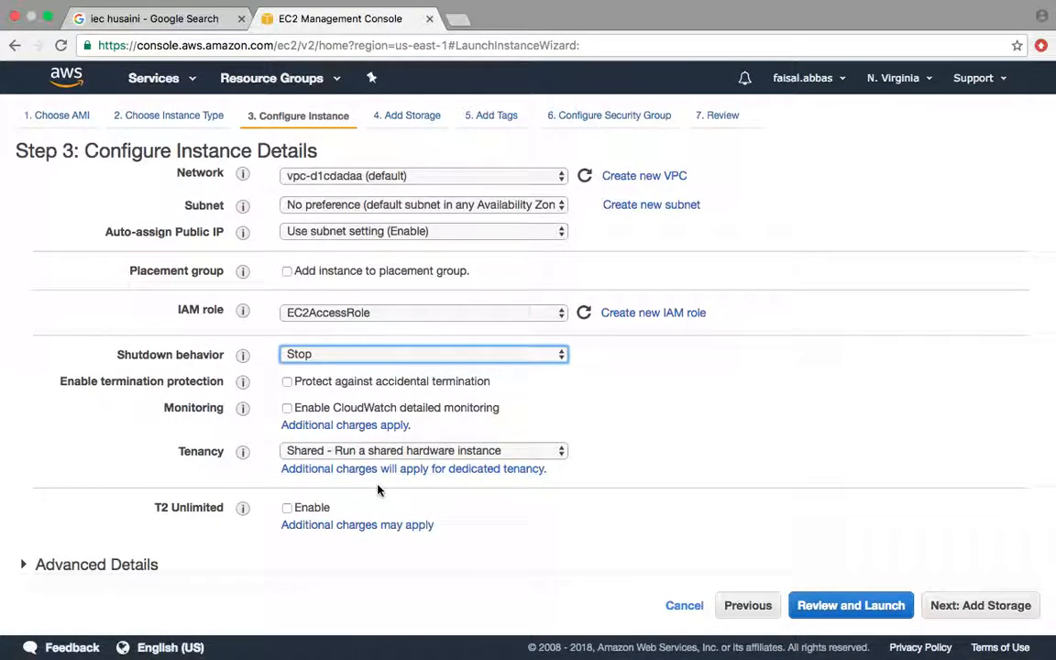
pyautogui.click(410, 450)
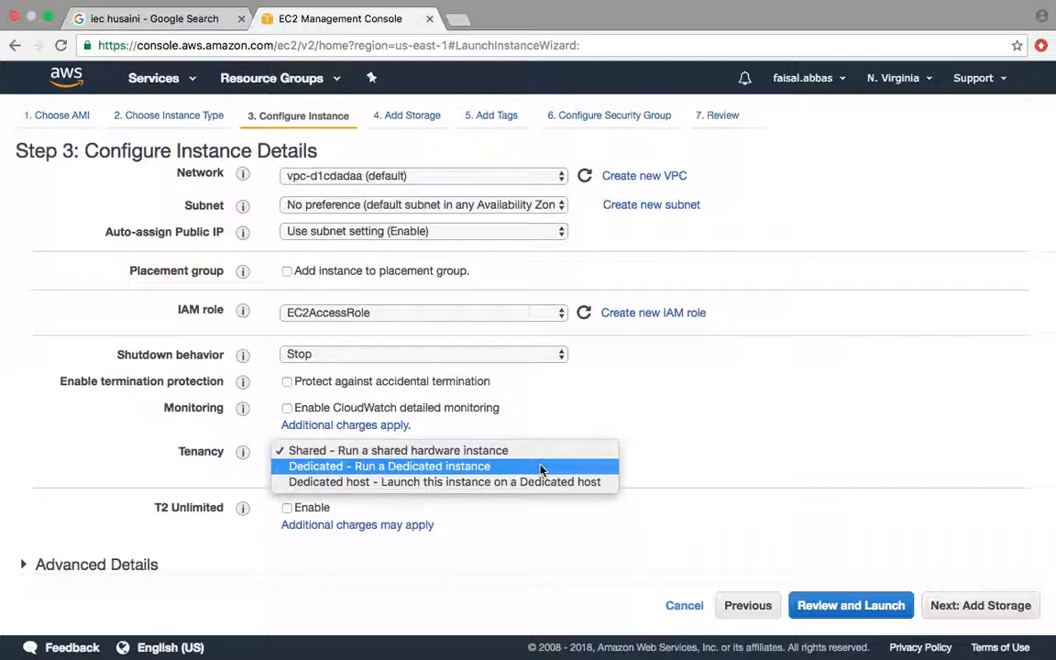
pyautogui.click(706, 465)
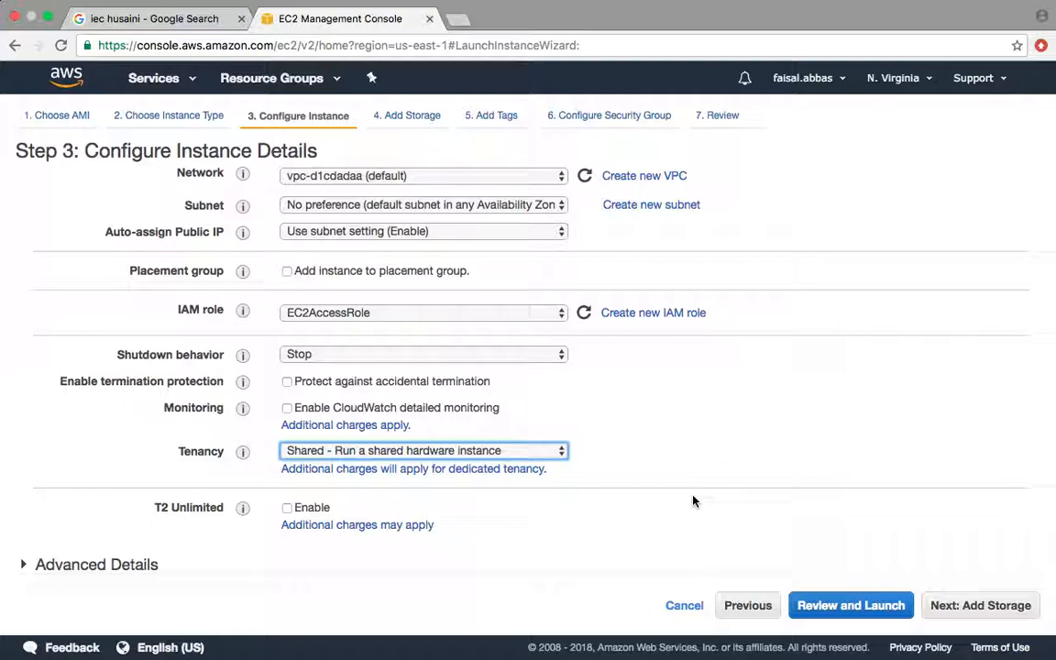
pyautogui.click(944, 608)
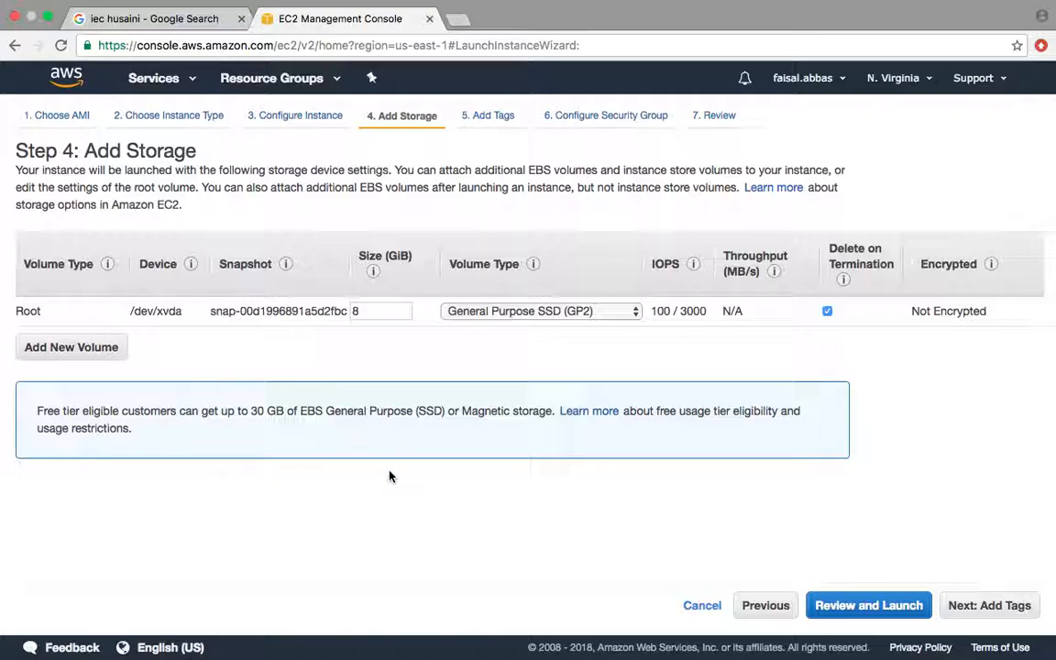
# - Accept the default 8 GiB GP2 root volume and continue to Add Tags
pyautogui.click(989, 607)
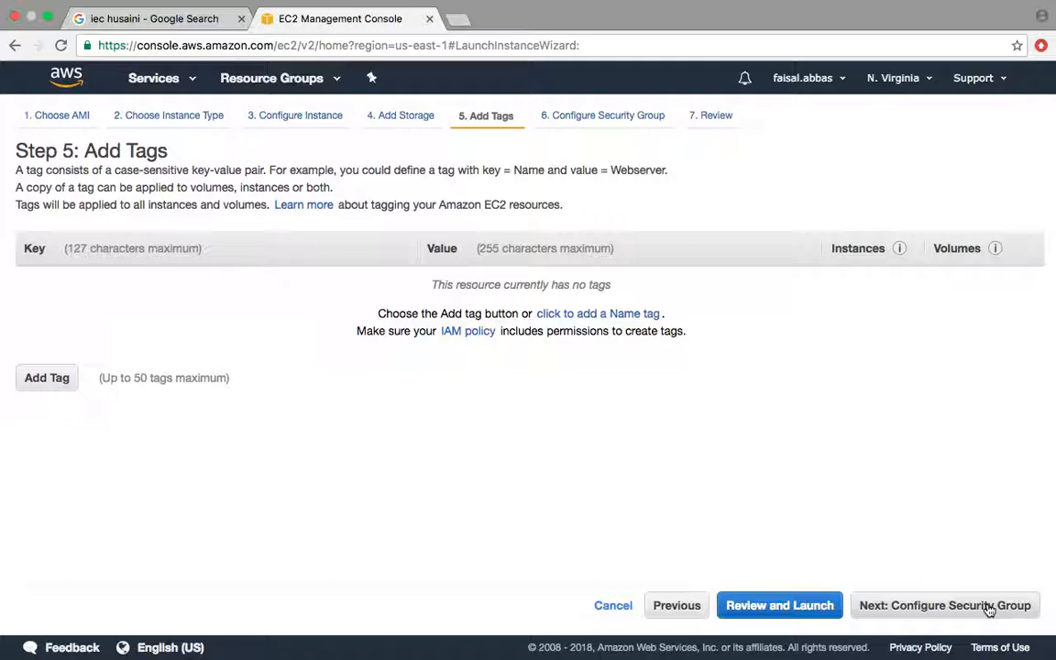
# - Leave the instance untagged and continue to Configure Security Group
pyautogui.click(990, 607)
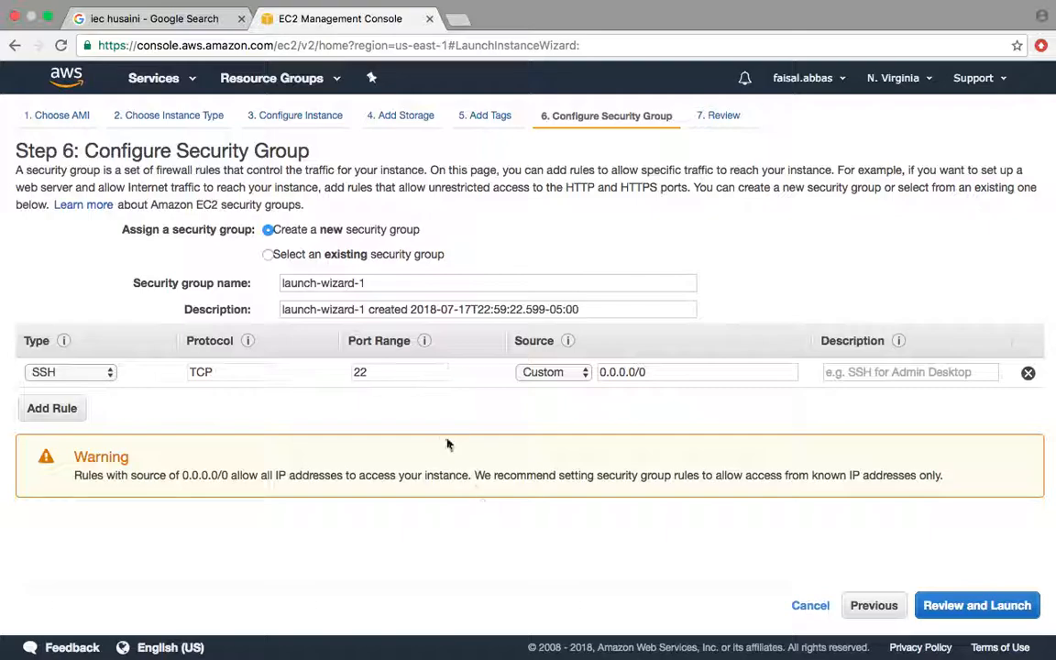
# - Use the existing SSH_HTTP_RDP security group and go to Review Instance Launch
pyautogui.click(268, 256)
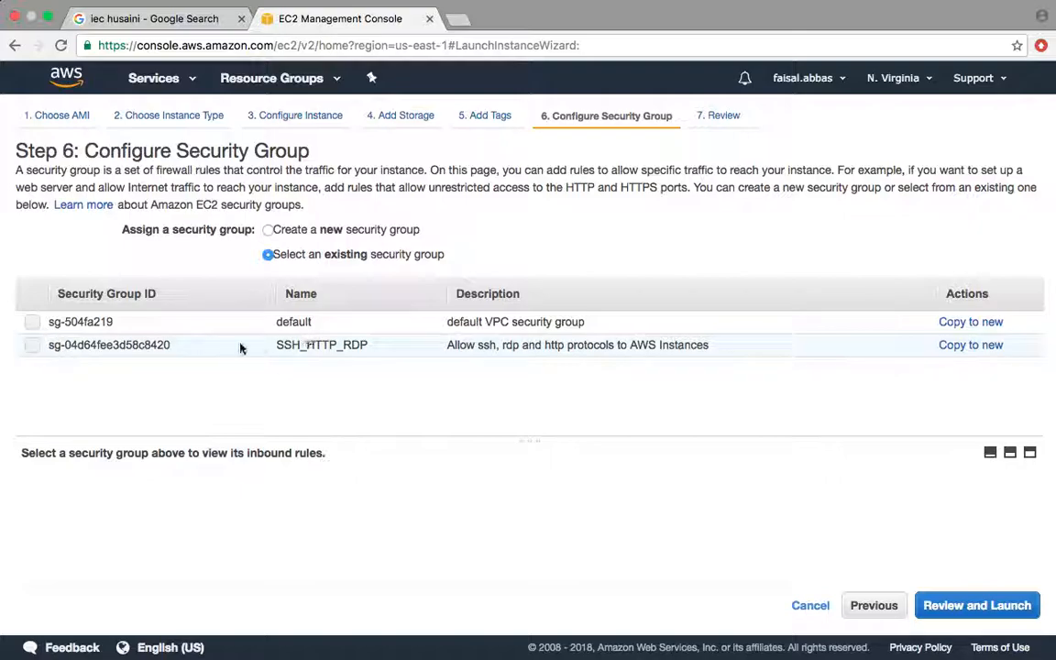
pyautogui.click(33, 345)
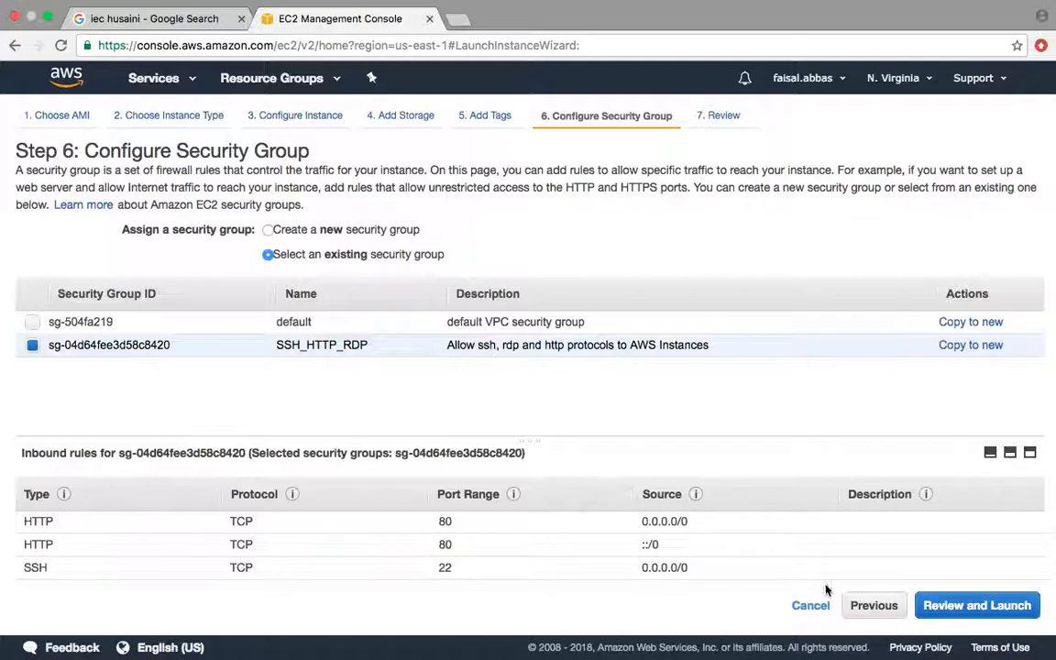
pyautogui.click(951, 610)
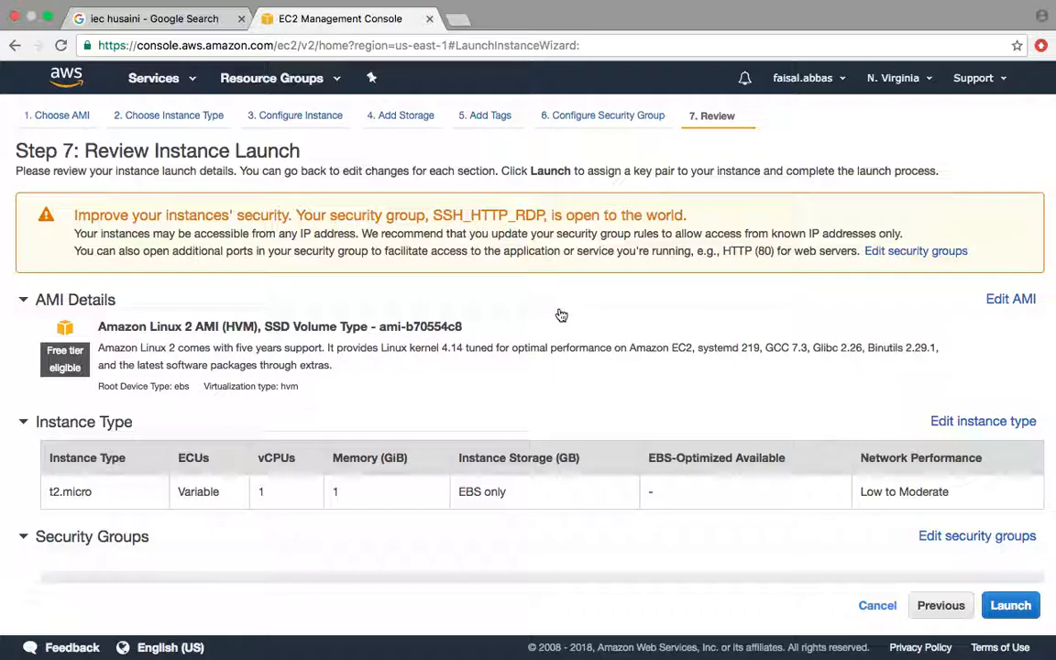
# - Review the launch details and bring up the key pair dialog
pyautogui.scroll(-3, 673, 561)
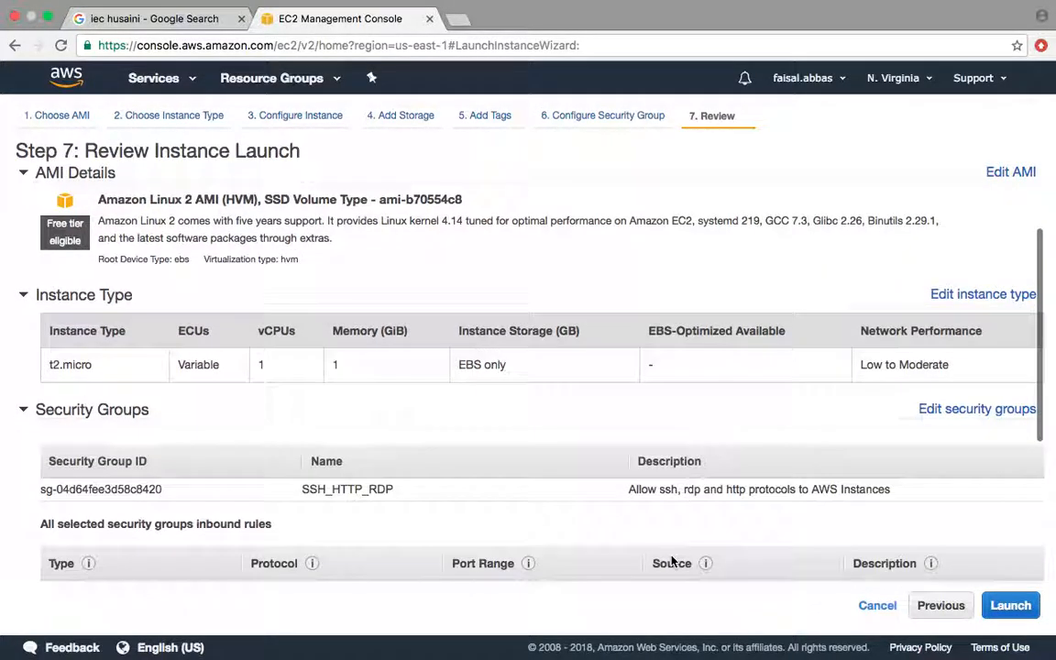
pyautogui.scroll(-5, 717, 485)
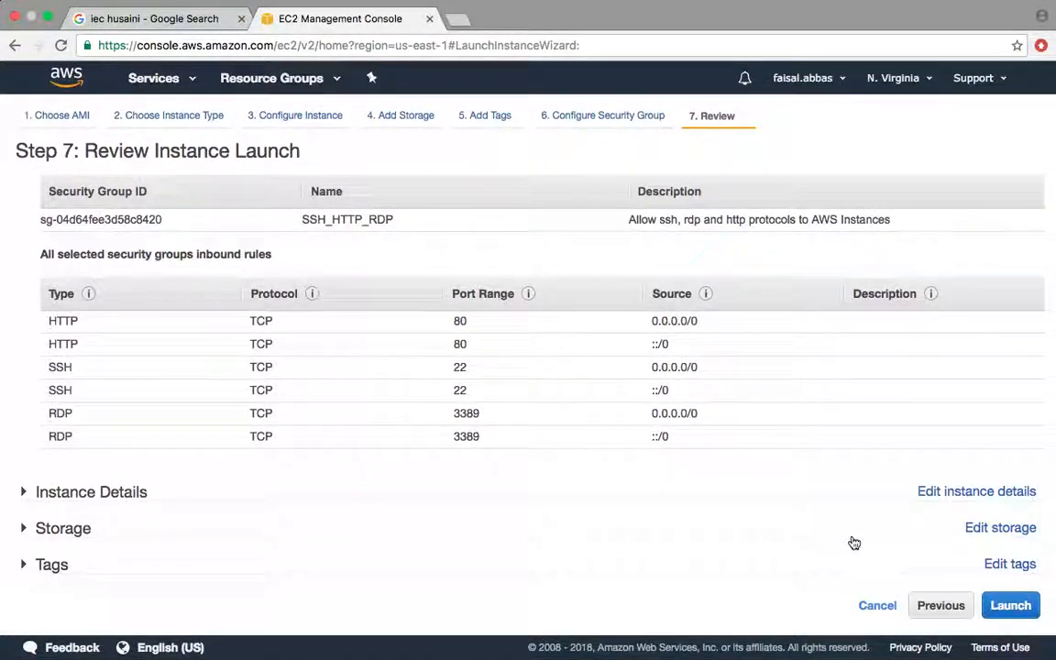
pyautogui.click(1010, 607)
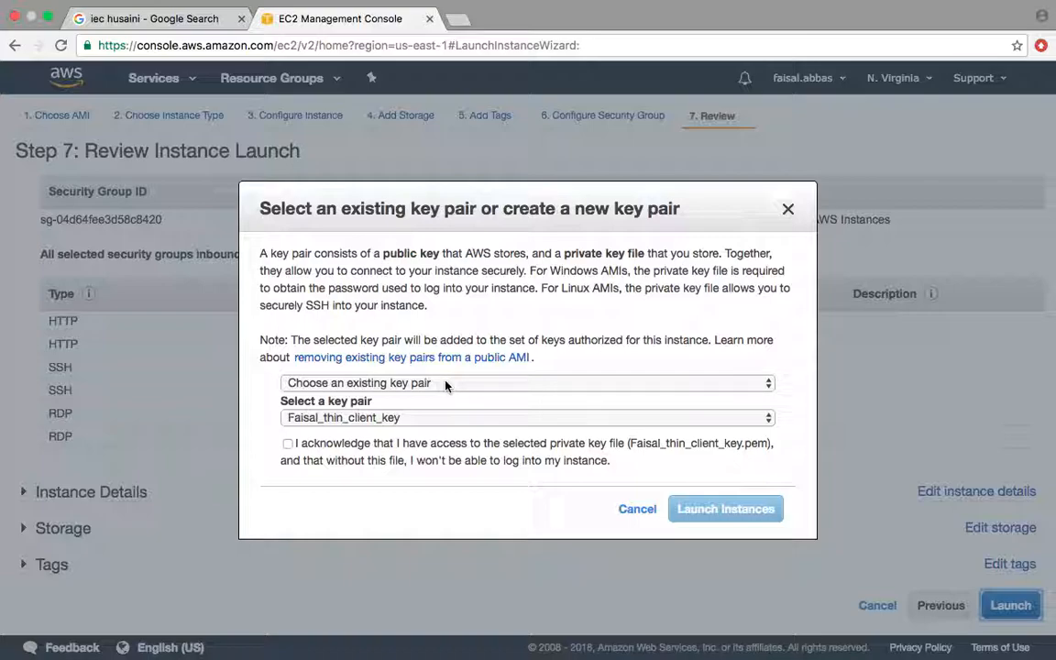
# - Create and download a new key pair named macbook_private_key, then launch the instance
pyautogui.click(448, 422)
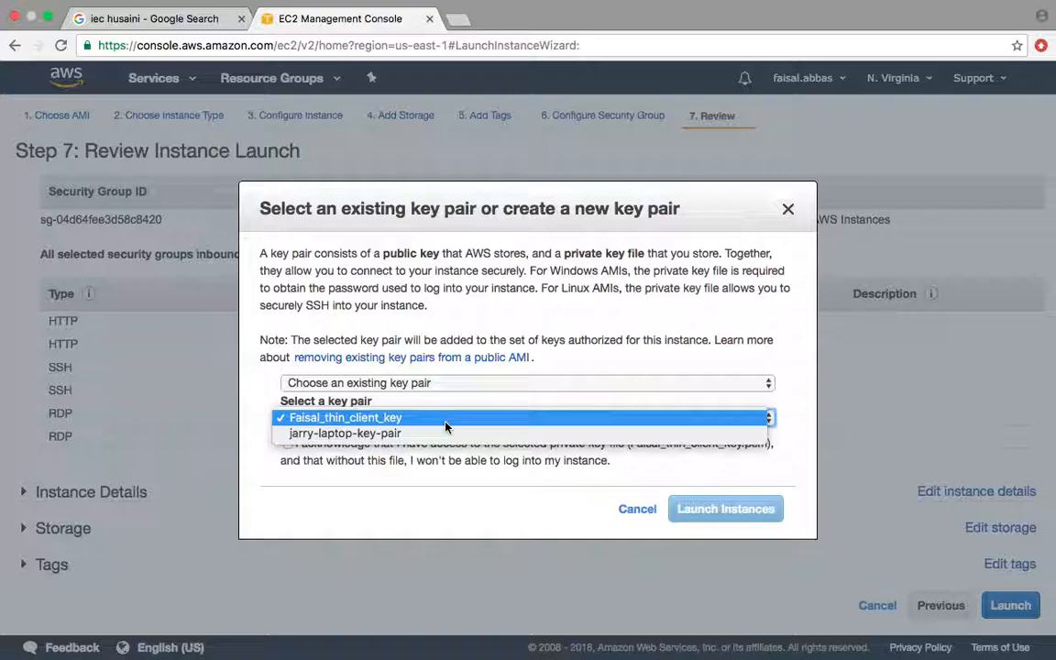
pyautogui.click(507, 377)
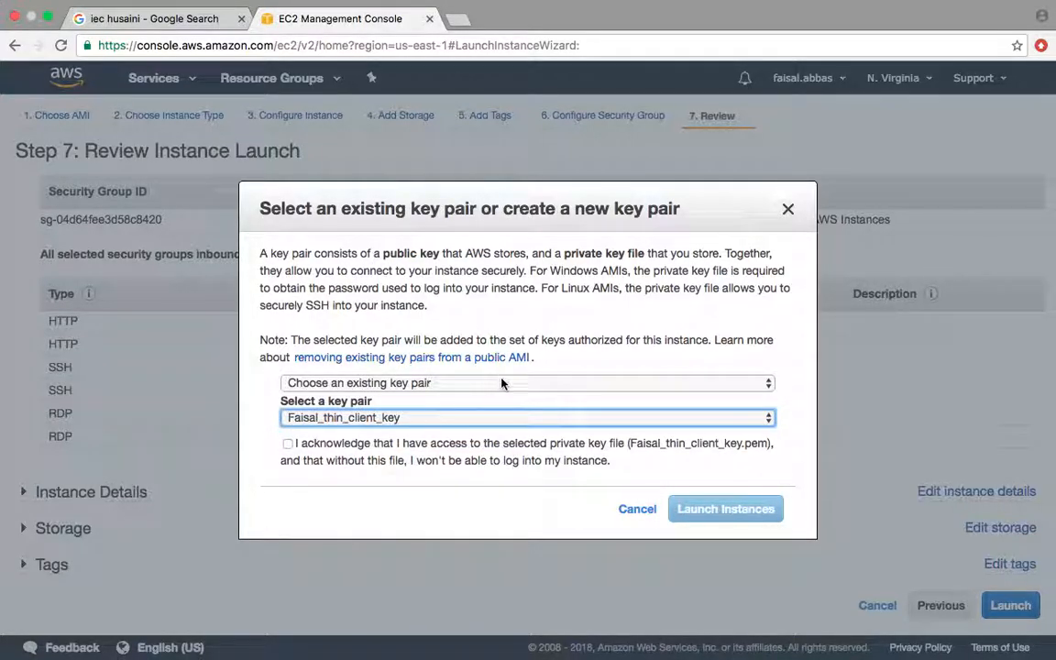
pyautogui.click(502, 384)
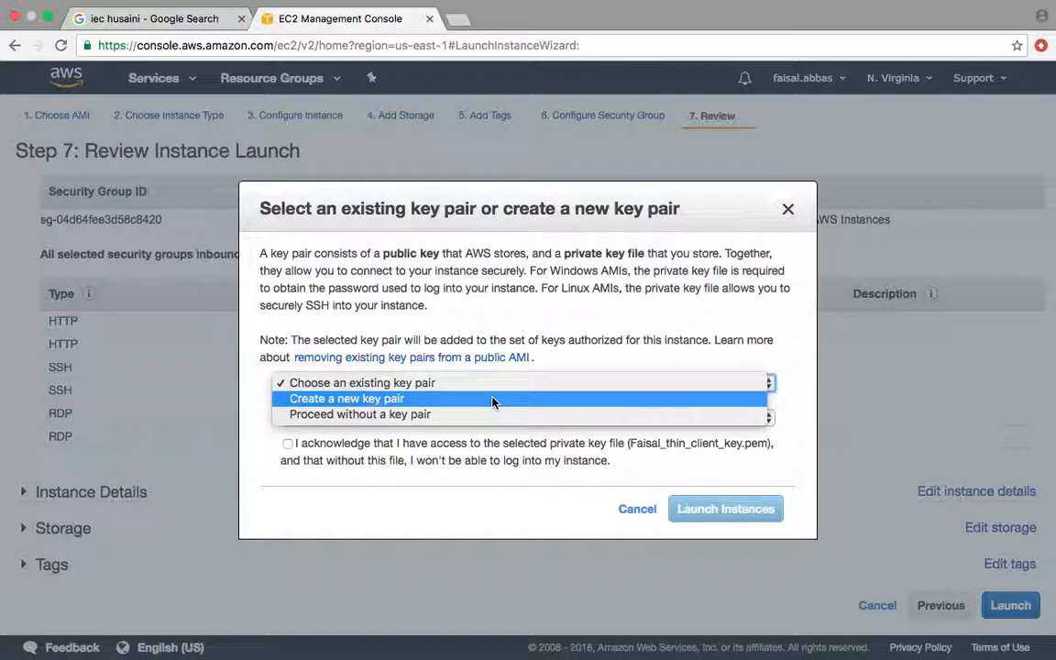
pyautogui.click(492, 399)
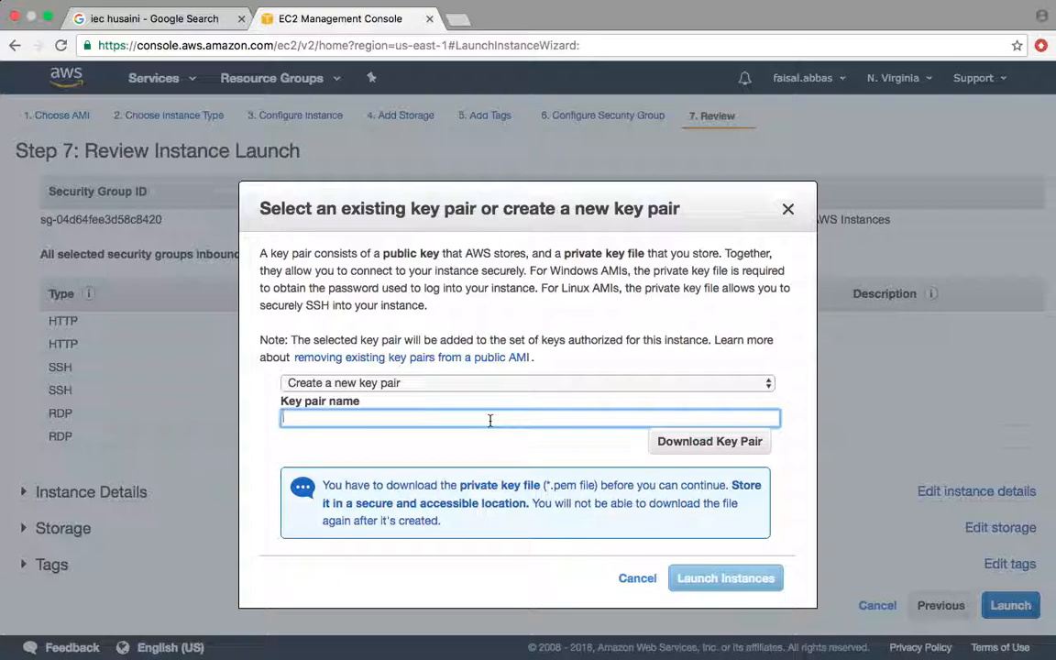
pyautogui.write('macbook_private_key')
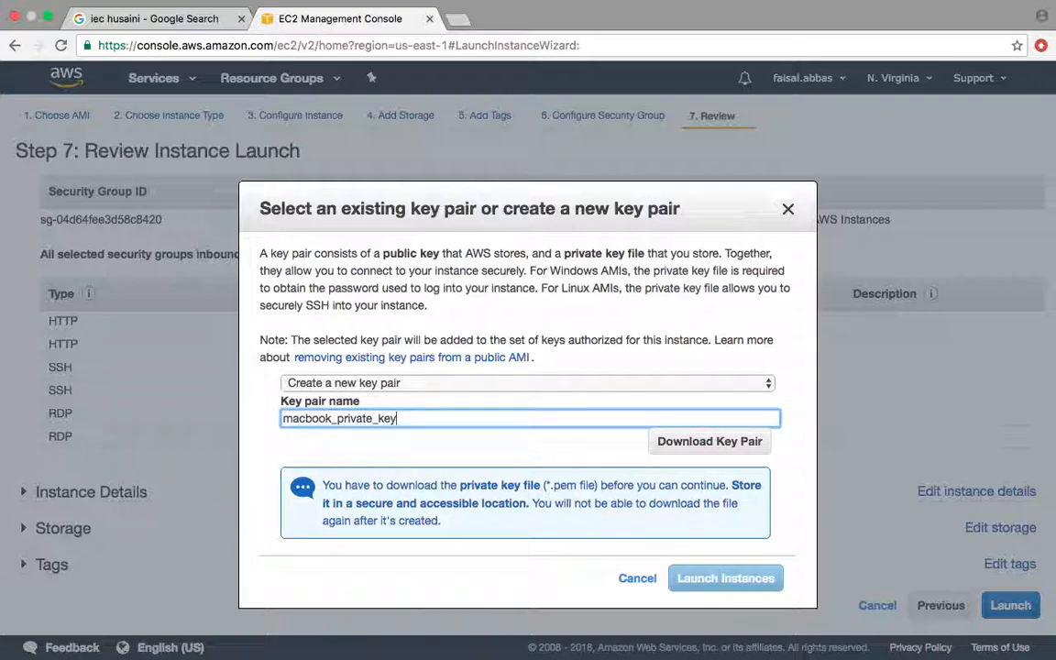
pyautogui.click(662, 448)
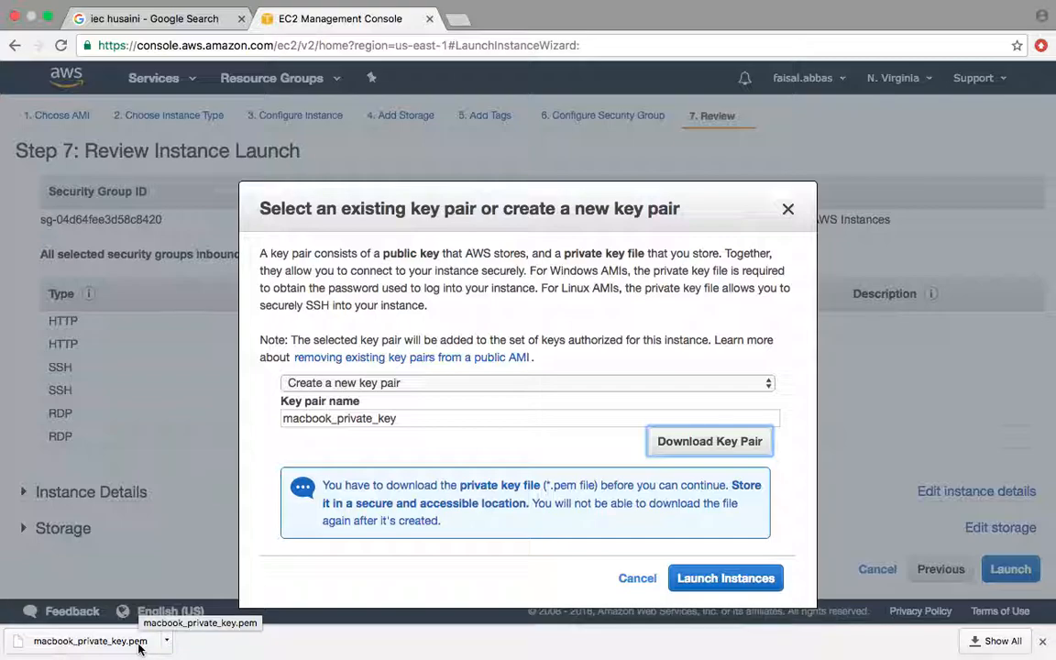
pyautogui.click(693, 582)
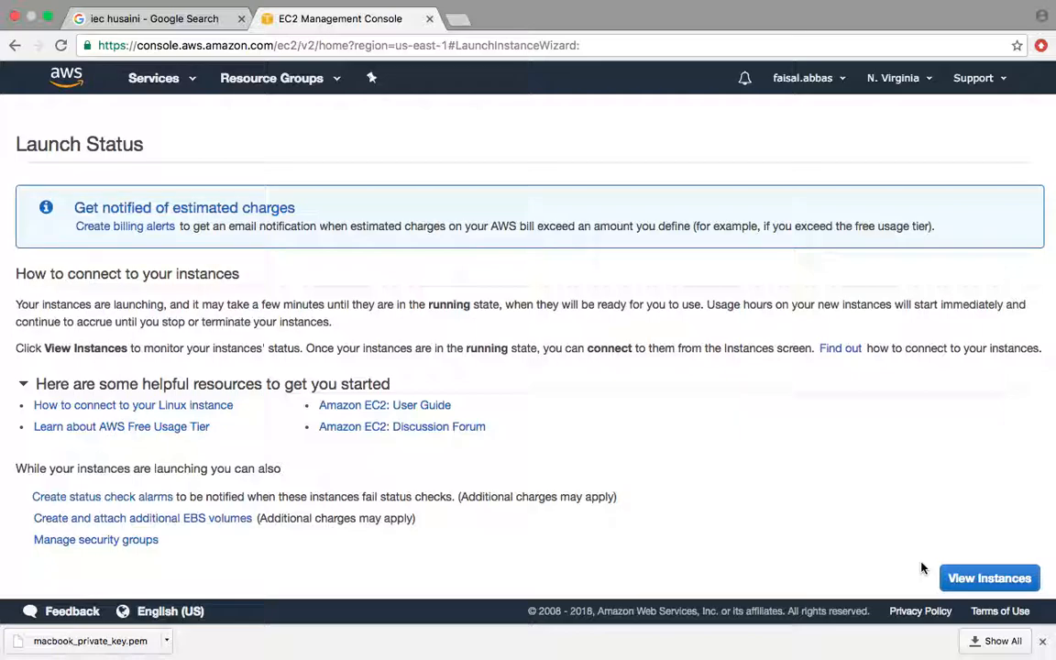
# - Refresh the instance list until the new t2.micro instance runs, then select it for details
pyautogui.click(957, 578)
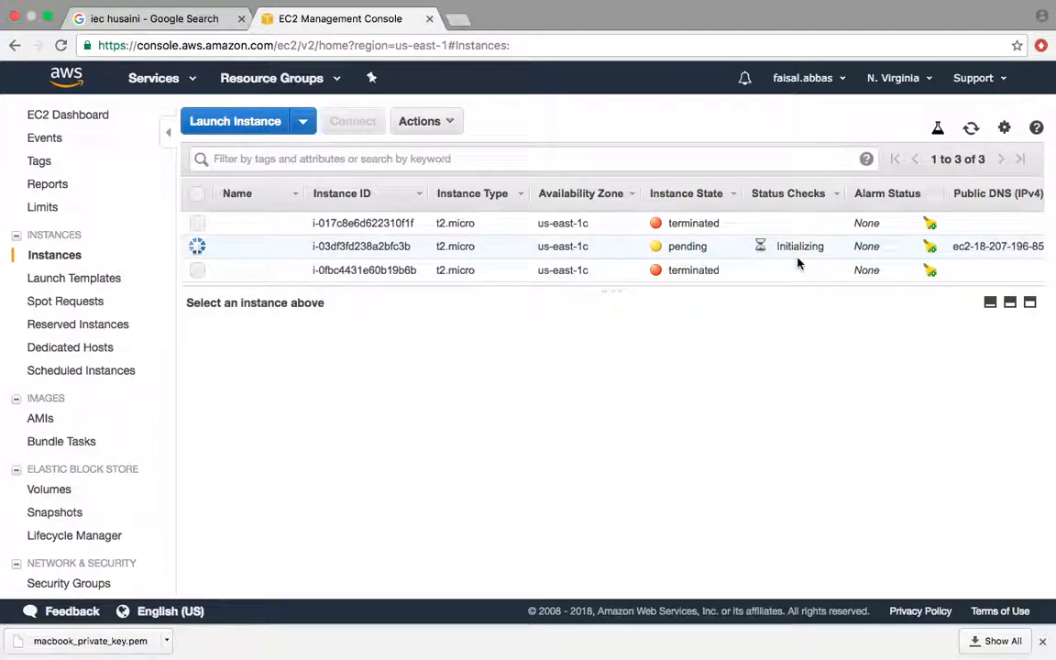
pyautogui.click(972, 131)
pyautogui.click(197, 246)
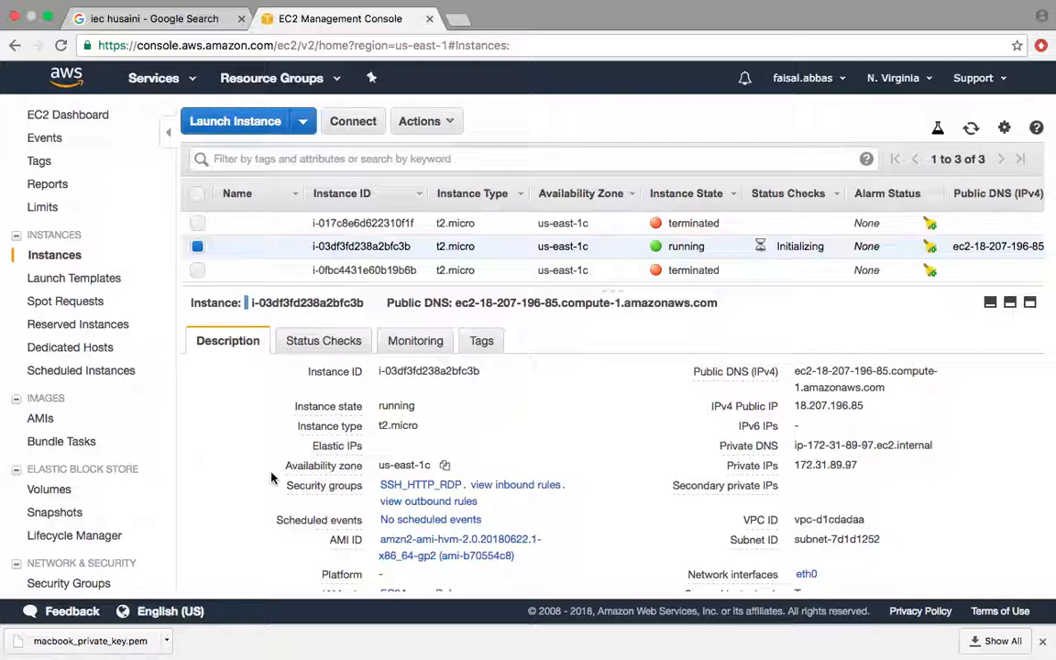
pyautogui.click(894, 79)
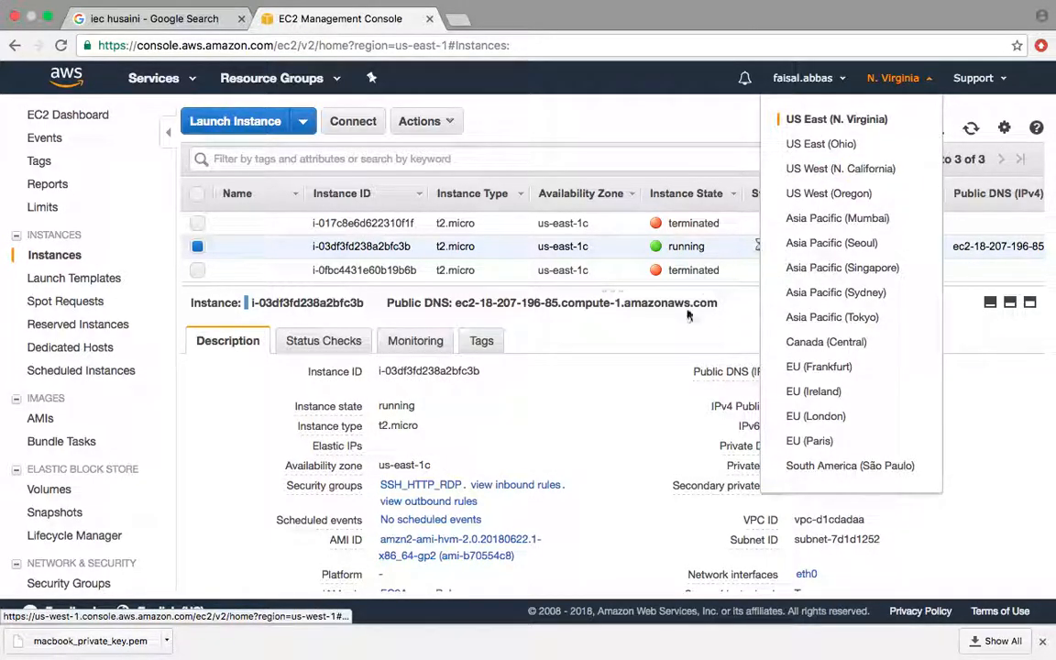
pyautogui.click(598, 480)
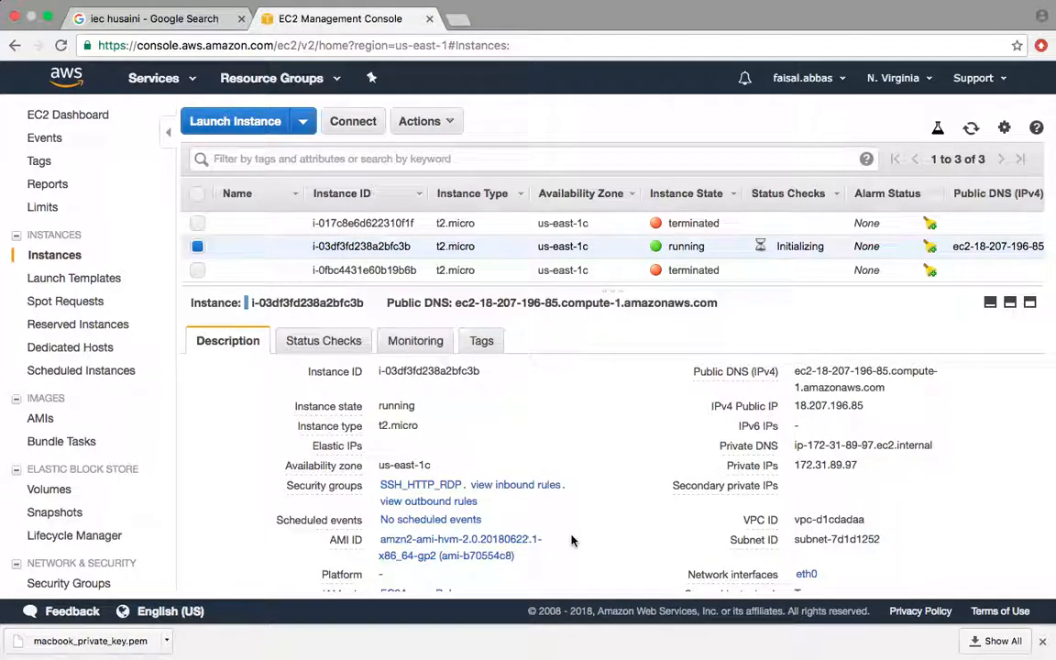
pyautogui.scroll(-3, 572, 541)
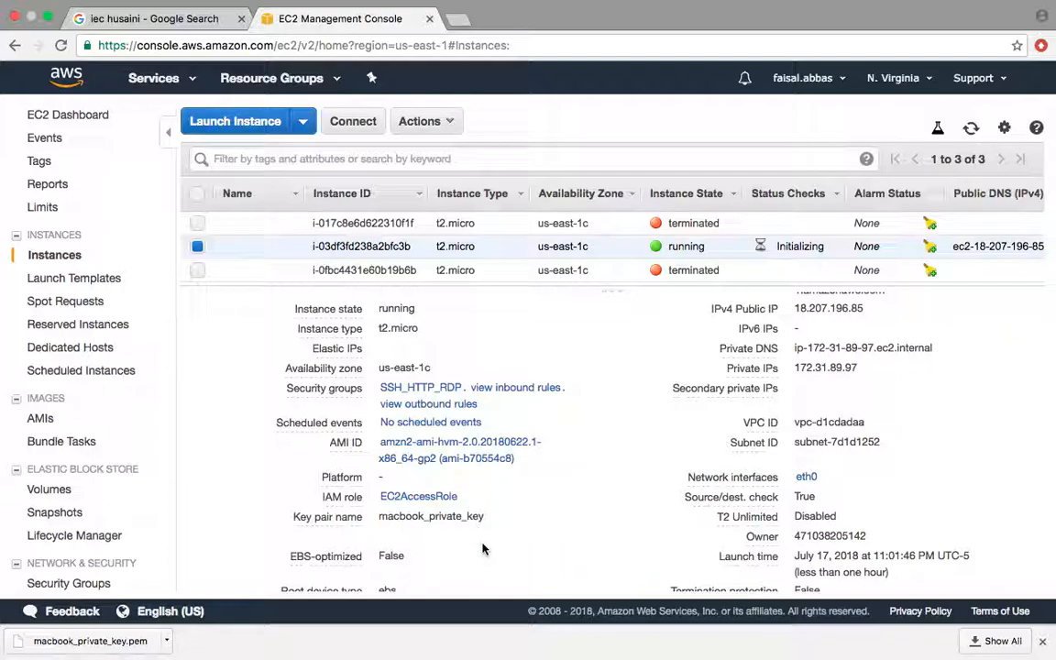
pyautogui.scroll(-1, 483, 548)
pyautogui.moveTo(365, 487)
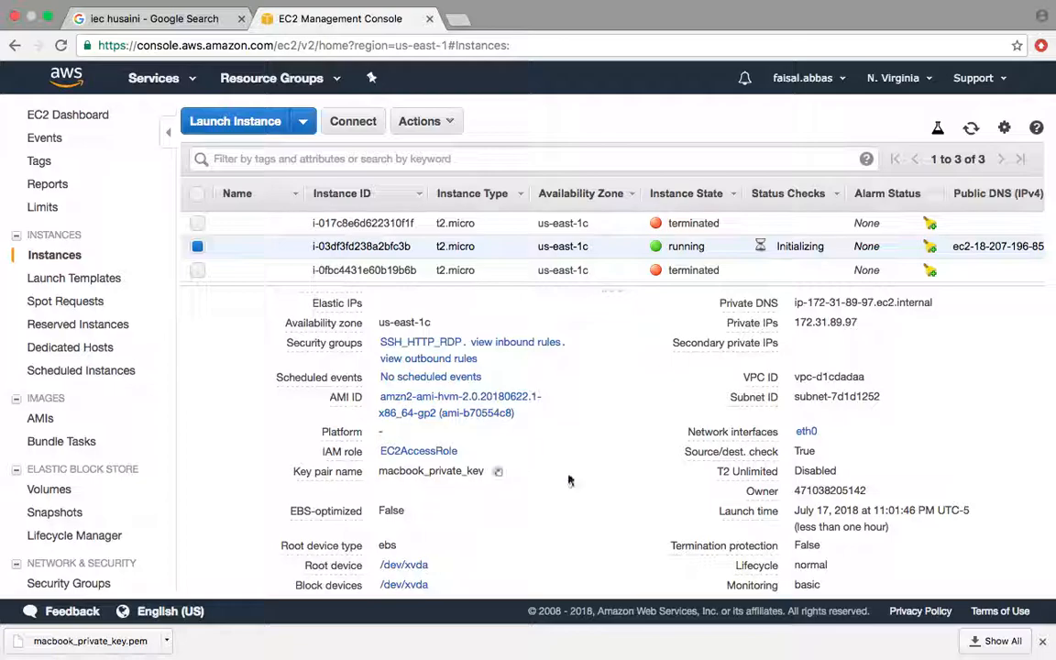
pyautogui.scroll(-2, 569, 479)
pyautogui.scroll(-6, 569, 479)
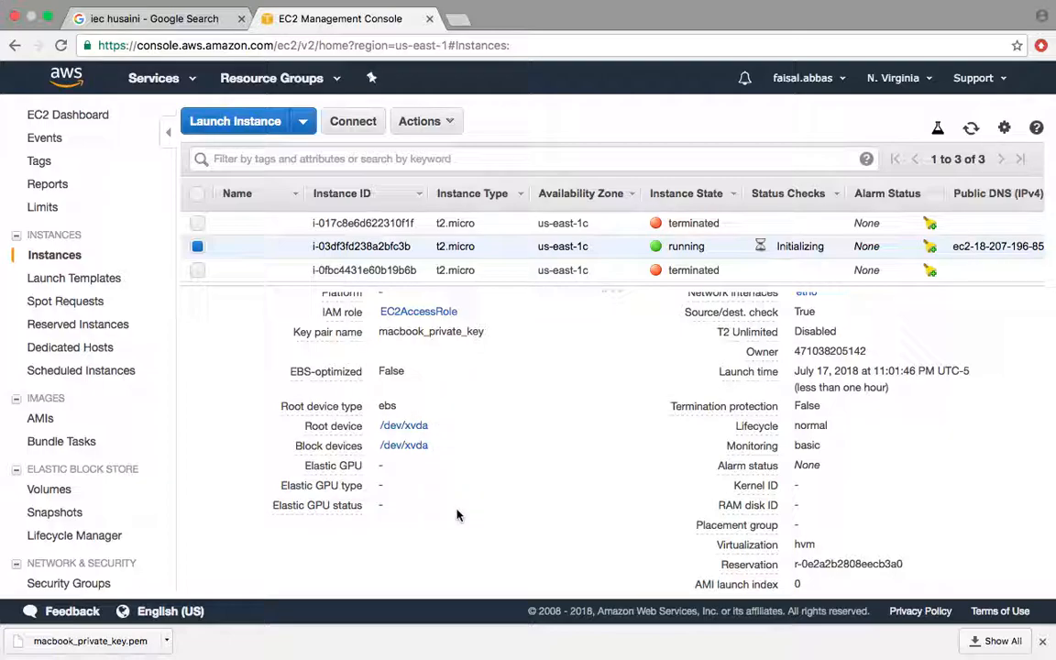
pyautogui.scroll(-3, 650, 468)
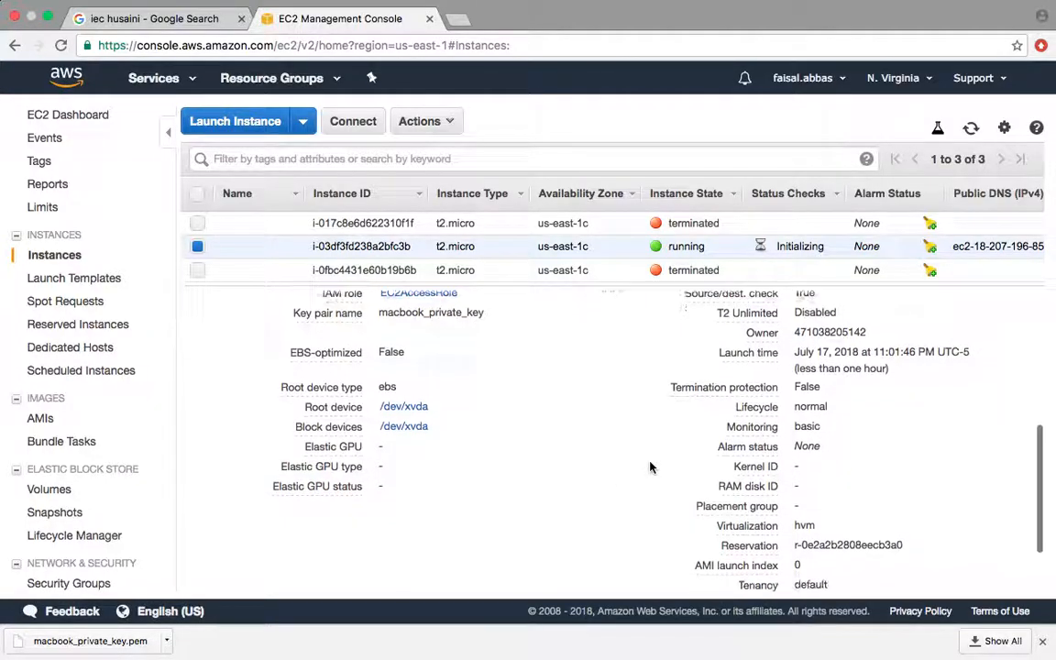
pyautogui.scroll(6, 650, 468)
pyautogui.scroll(5, 651, 466)
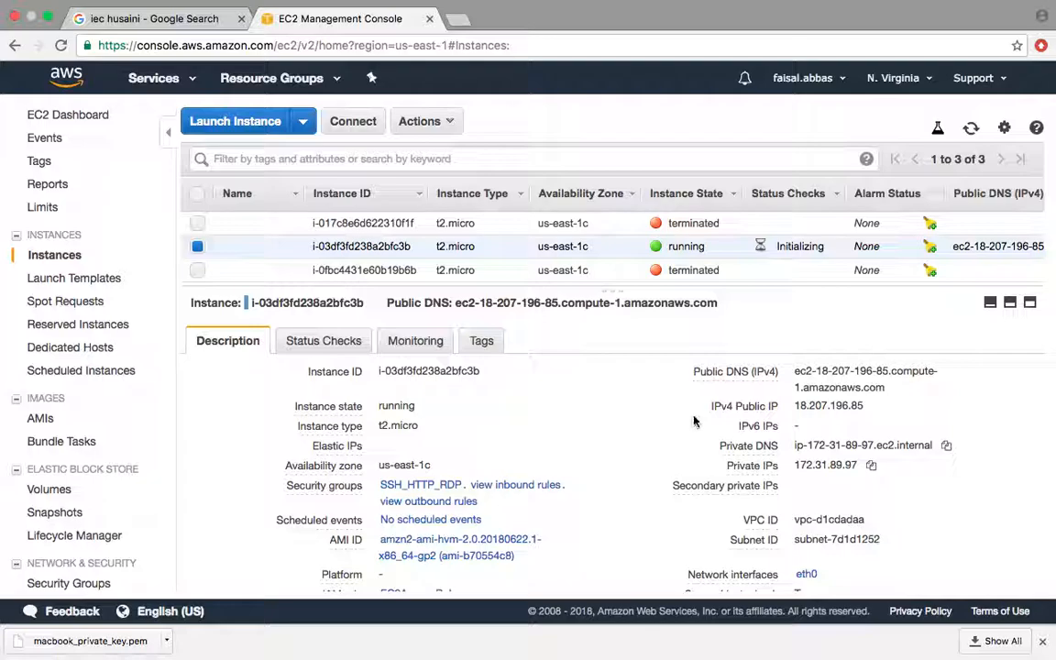
pyautogui.moveTo(740, 379)
pyautogui.scroll(-4, 822, 501)
pyautogui.scroll(-1, 822, 501)
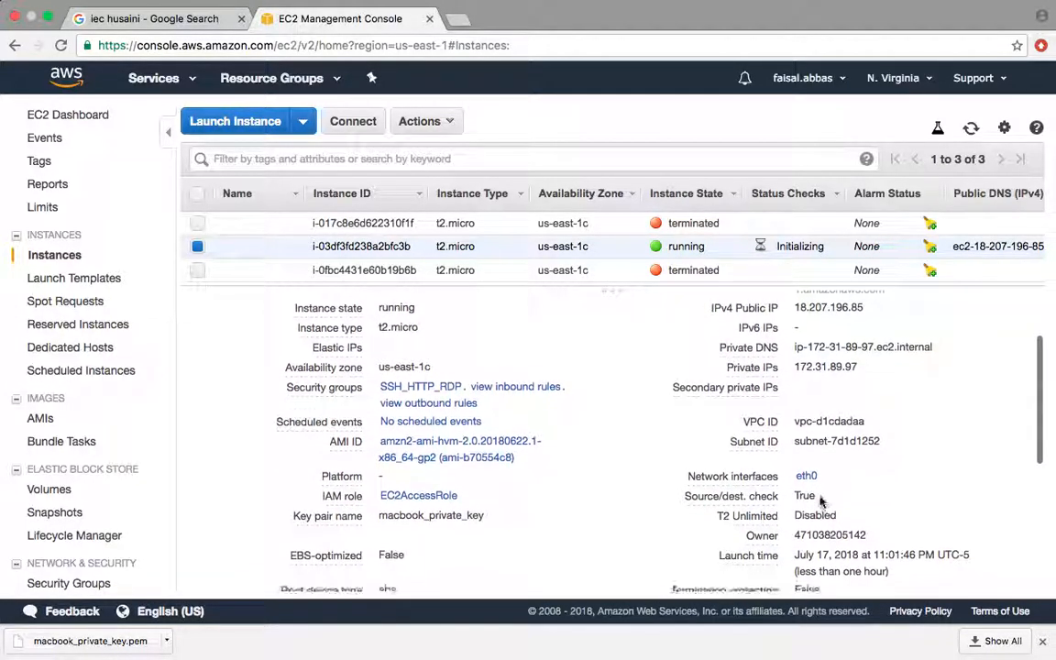
pyautogui.scroll(-3, 860, 446)
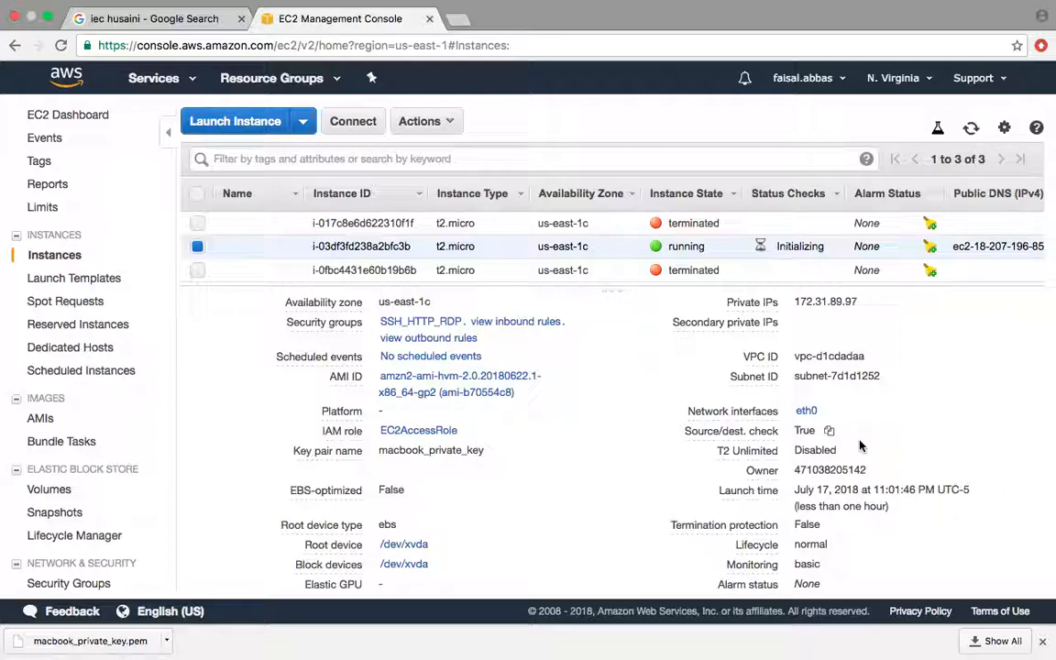
pyautogui.scroll(-3, 860, 445)
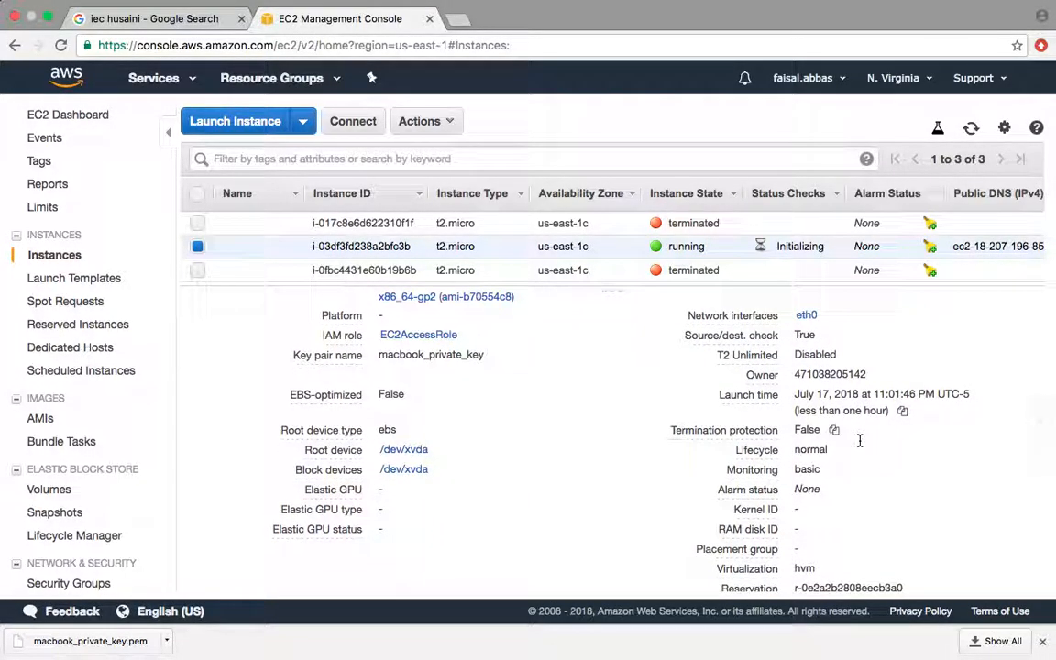
pyautogui.scroll(-4, 871, 468)
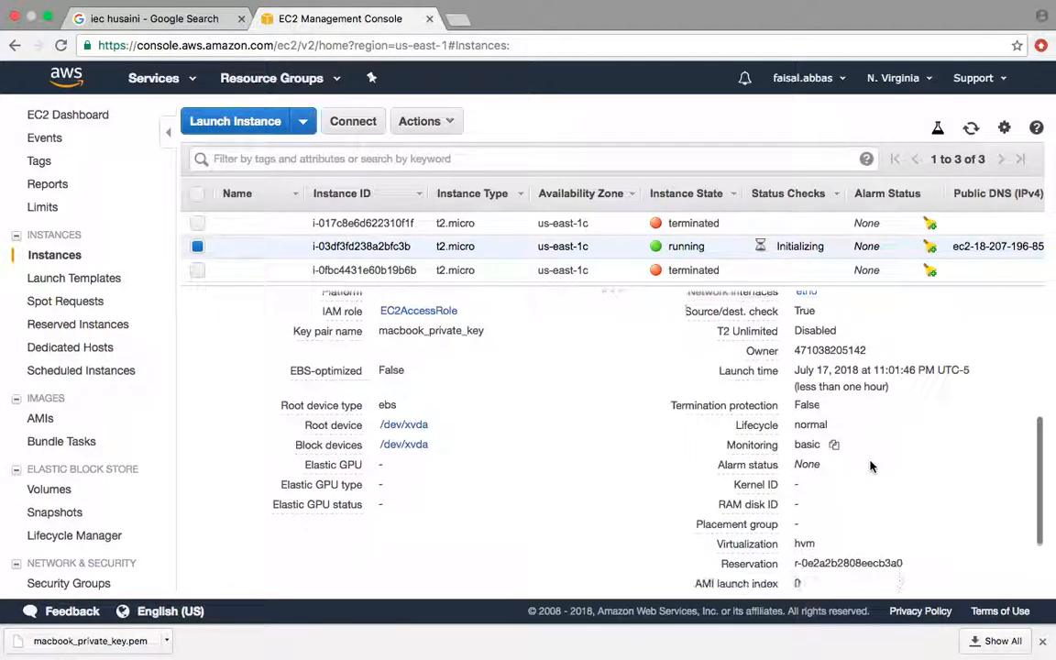
pyautogui.scroll(-1, 871, 467)
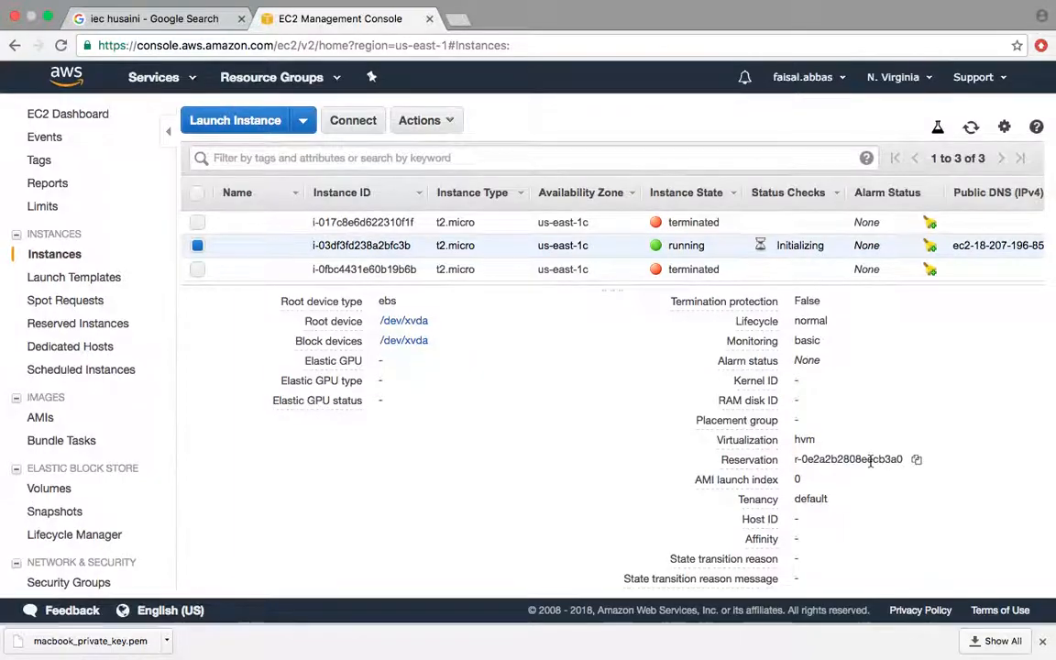
pyautogui.scroll(2, 871, 463)
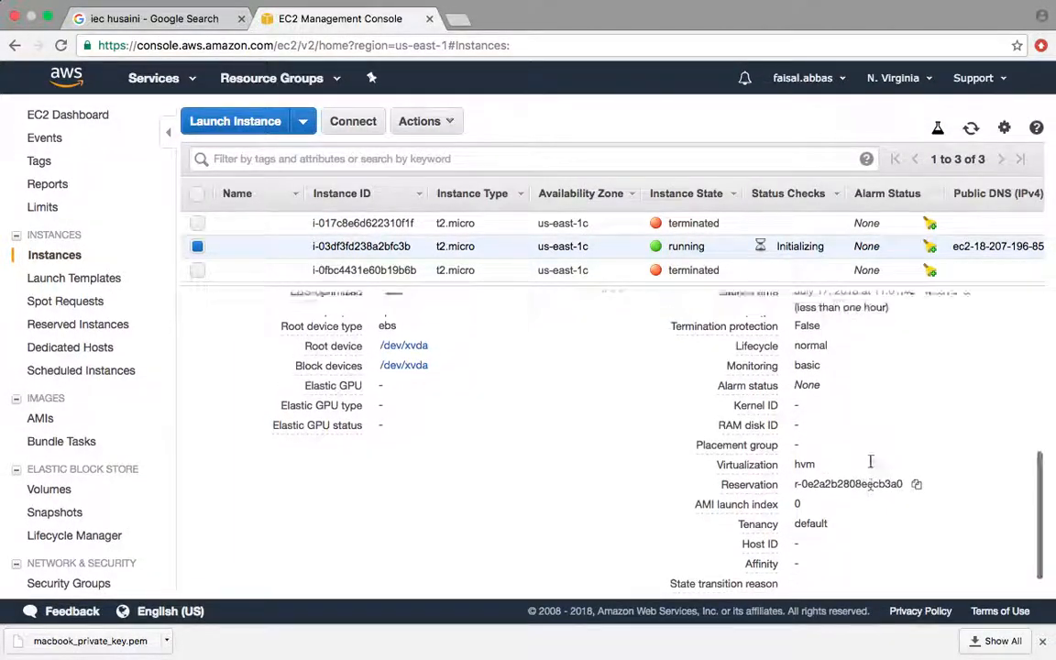
pyautogui.scroll(6, 524, 414)
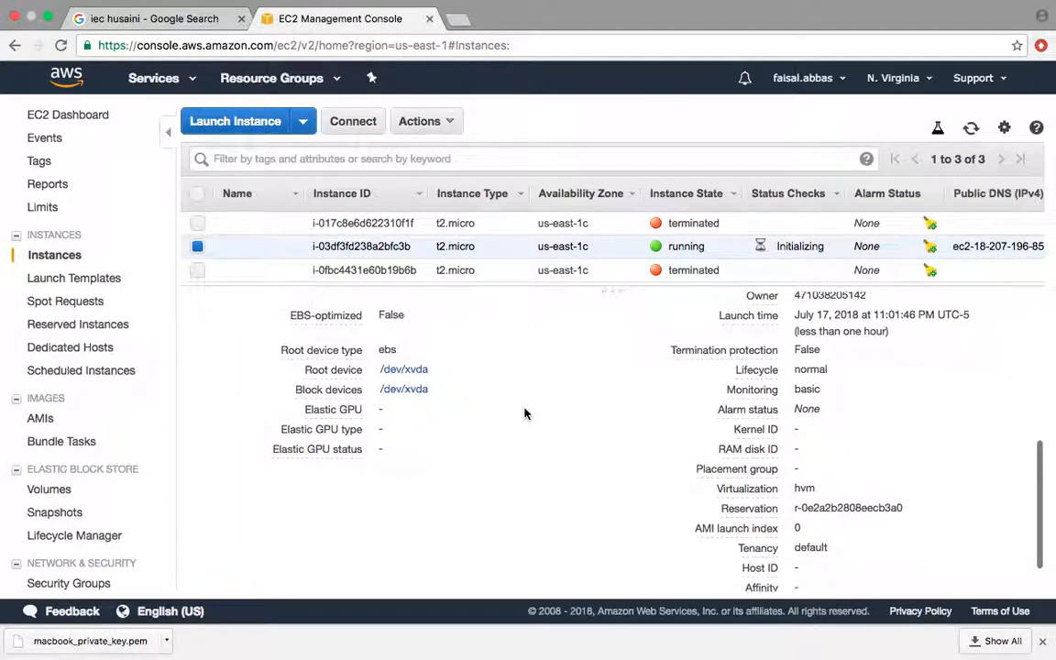
pyautogui.scroll(1, 524, 415)
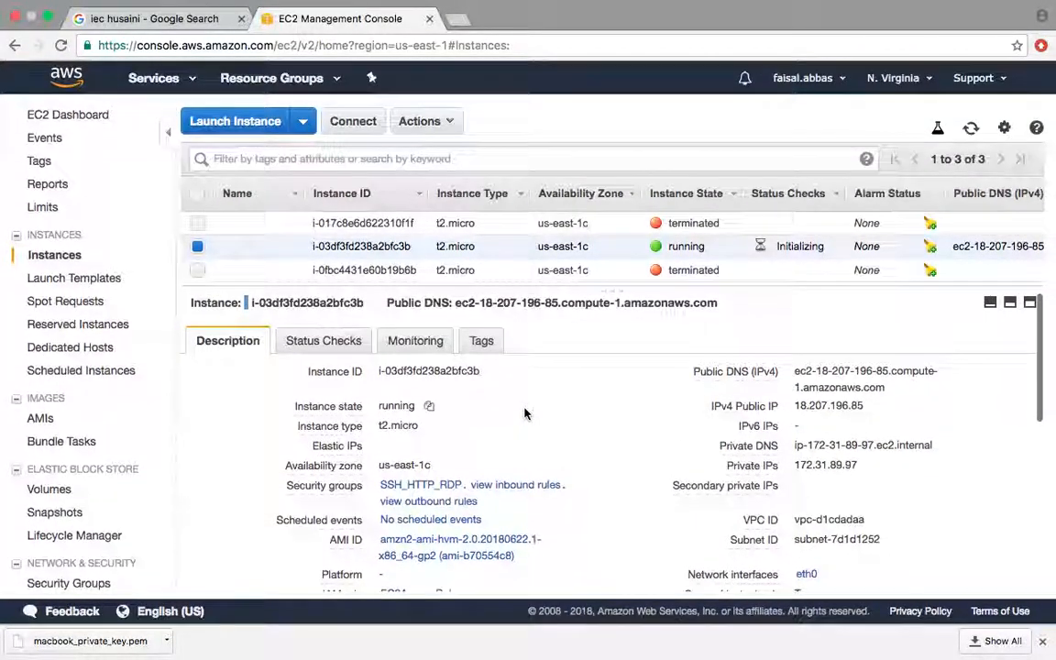
# - Review the instance's status checks, monitoring metrics and tags, then return to its description
pyautogui.click(338, 350)
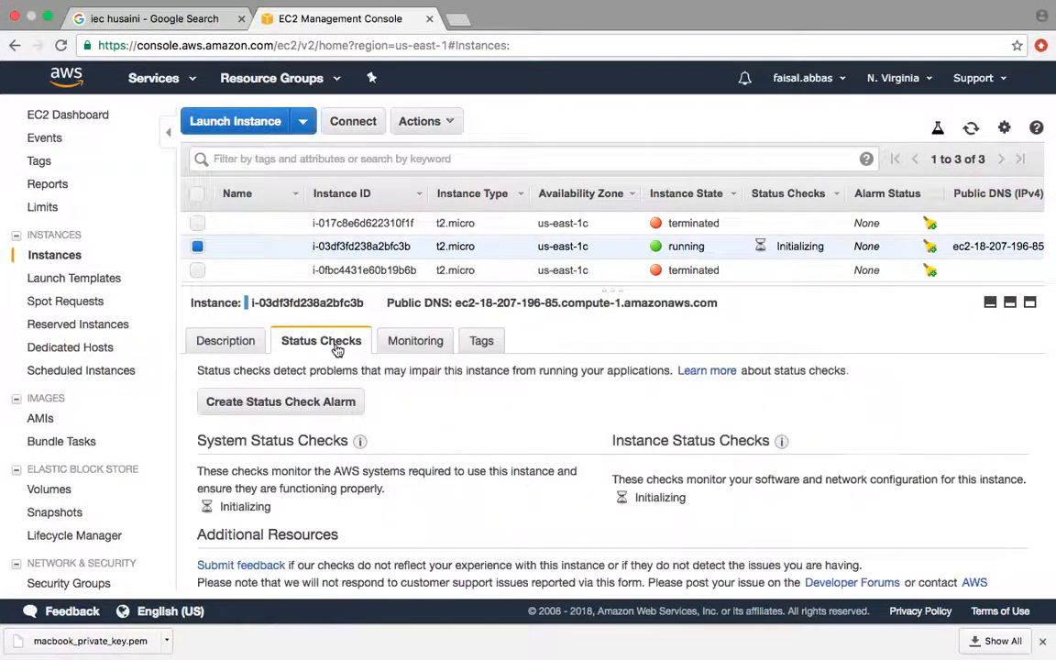
pyautogui.click(407, 356)
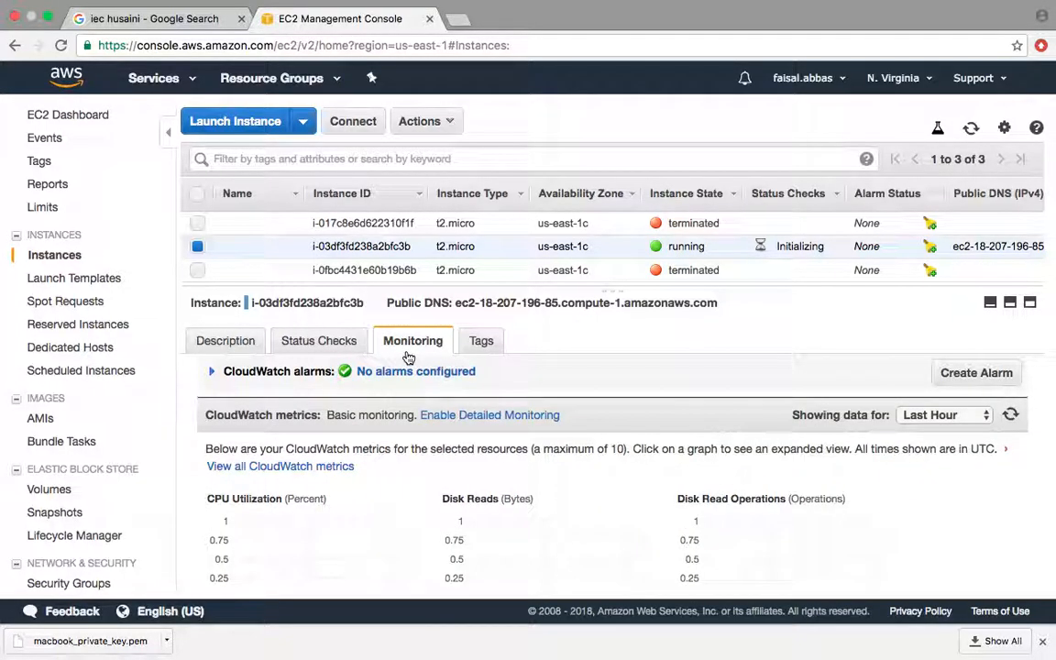
pyautogui.click(482, 345)
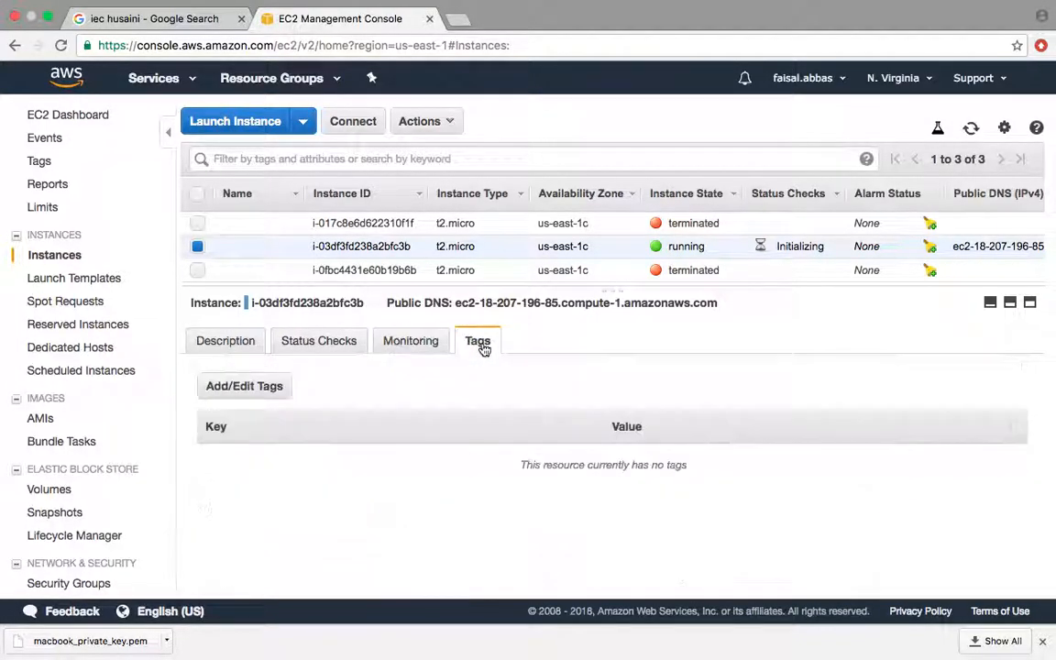
pyautogui.click(410, 346)
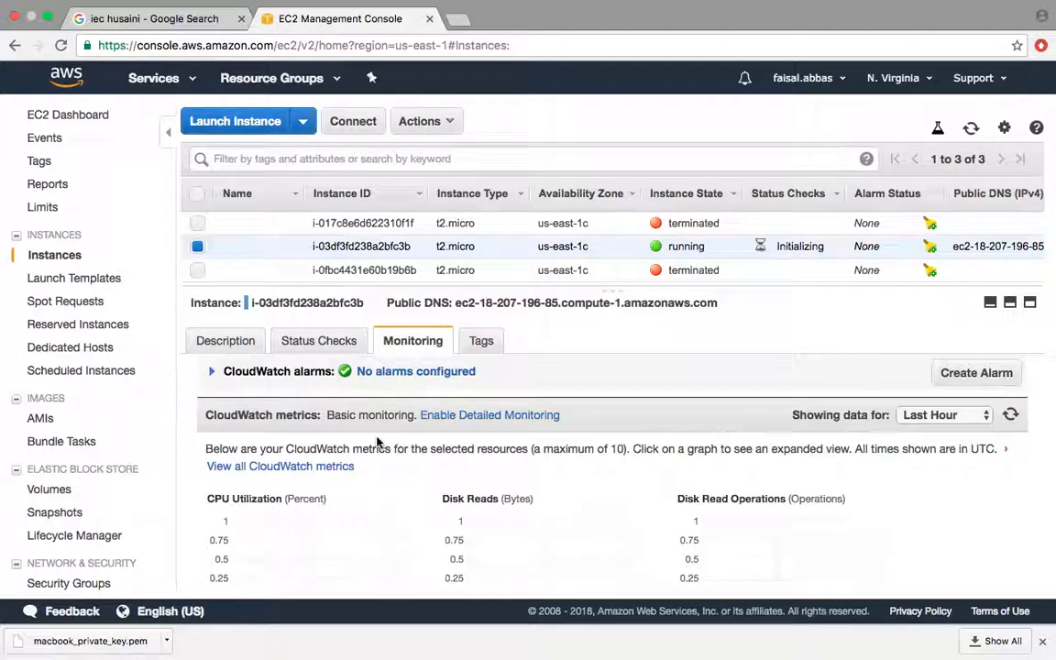
pyautogui.scroll(-5, 376, 442)
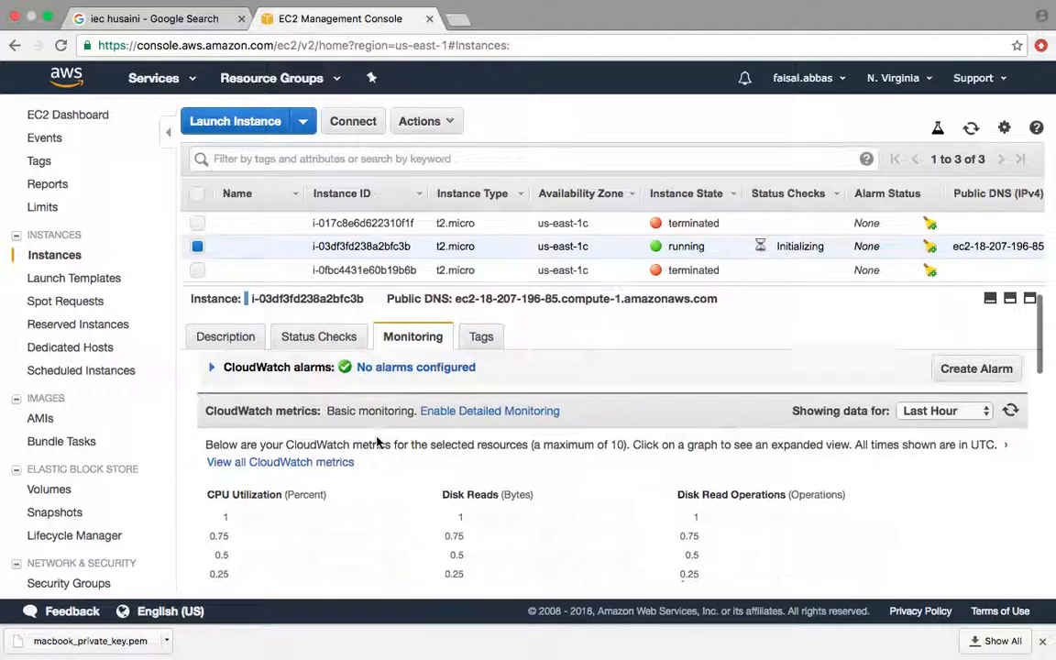
pyautogui.scroll(-3, 376, 442)
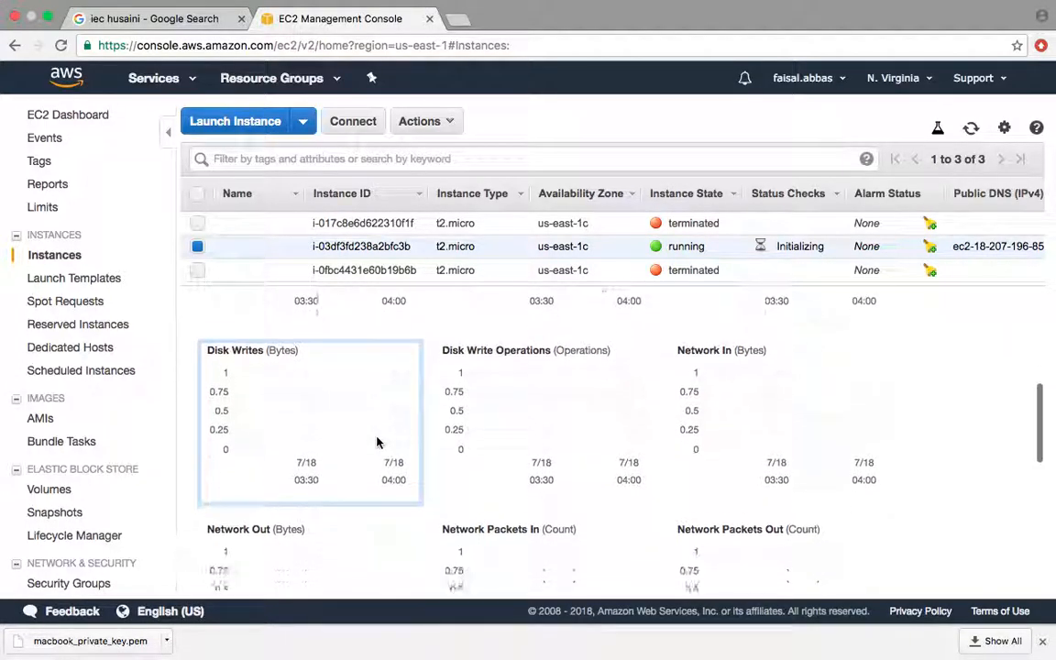
pyautogui.scroll(6, 376, 442)
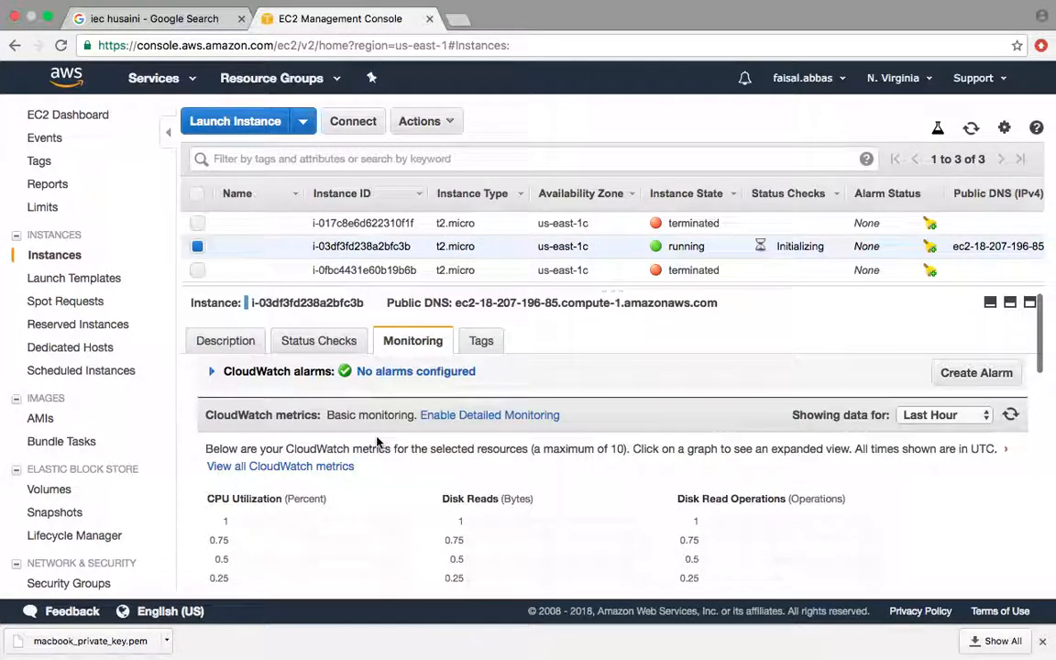
pyautogui.click(227, 342)
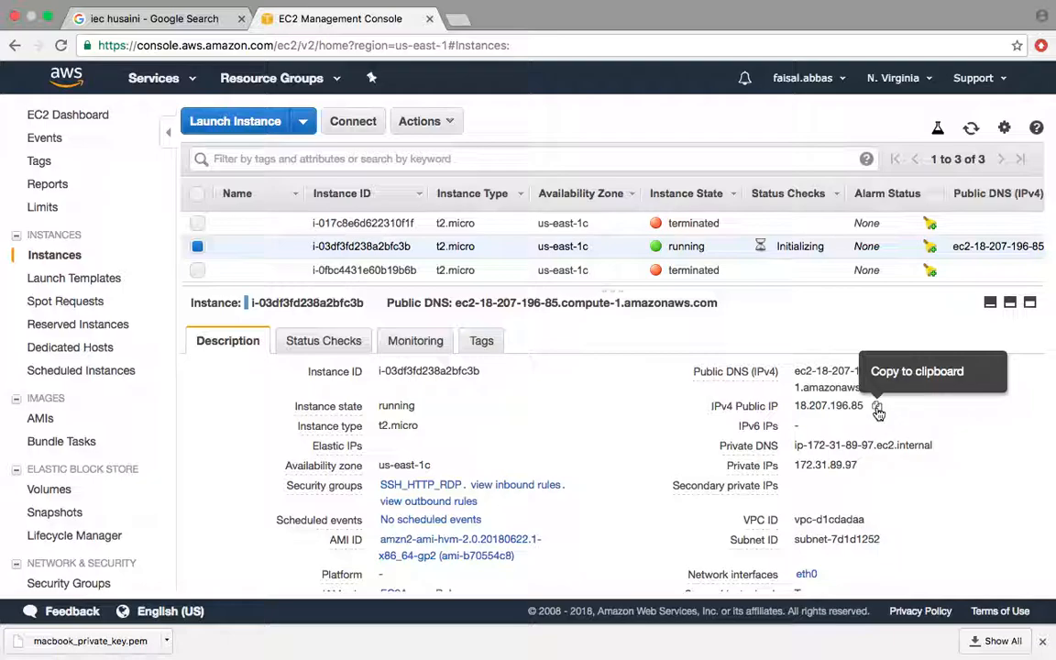
# - Copy the instance's public IPv4 address 18.207.196.85
pyautogui.click(877, 407)
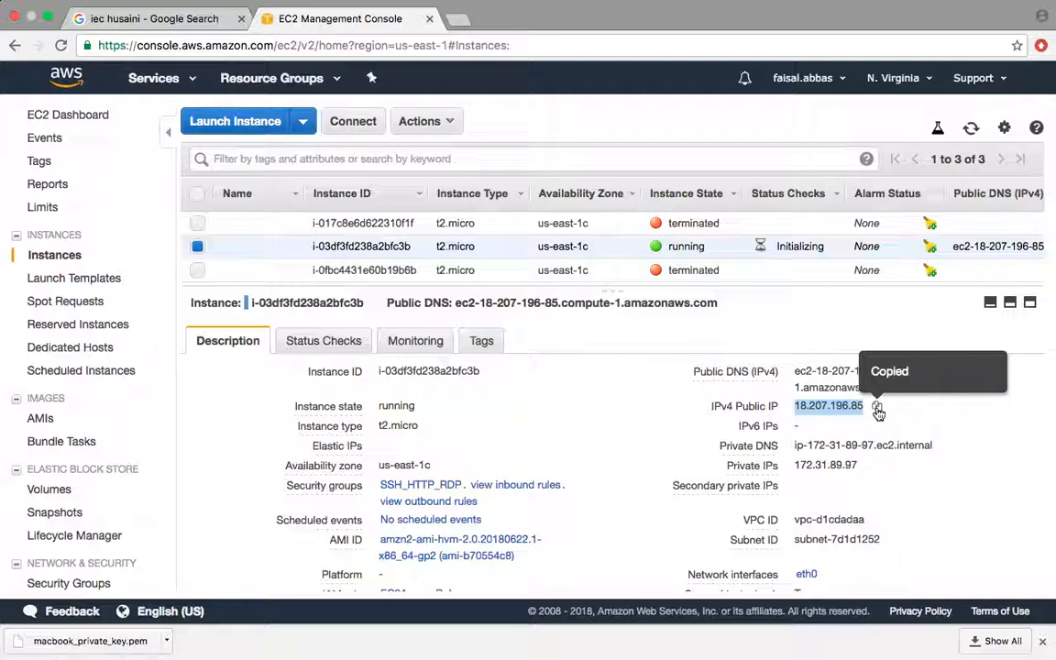
pyautogui.click(686, 443)
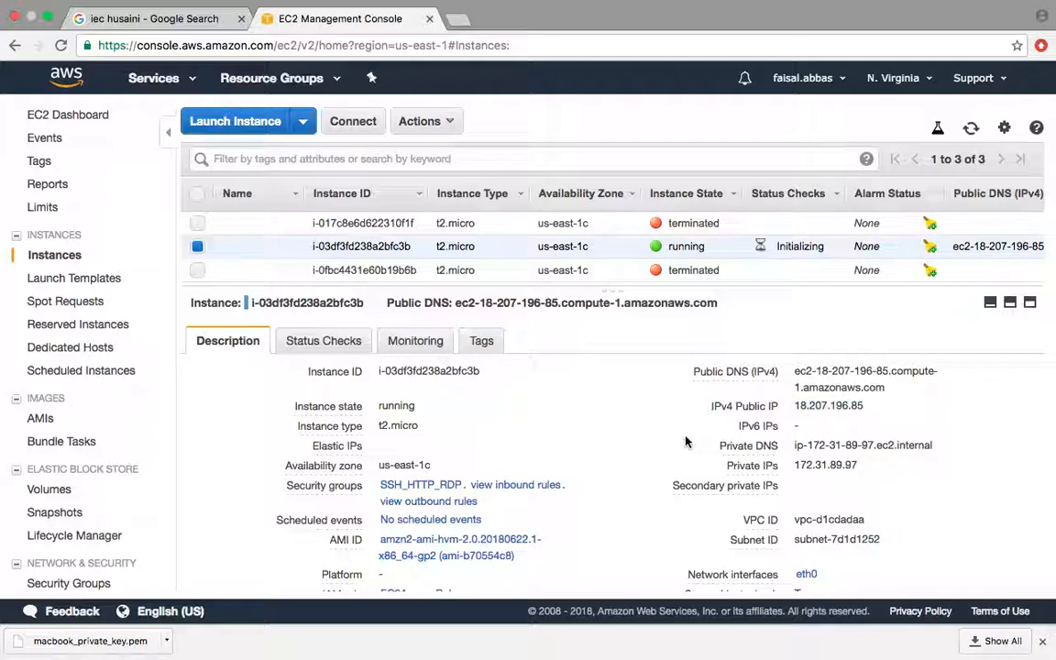
pyautogui.press('super+Tab')
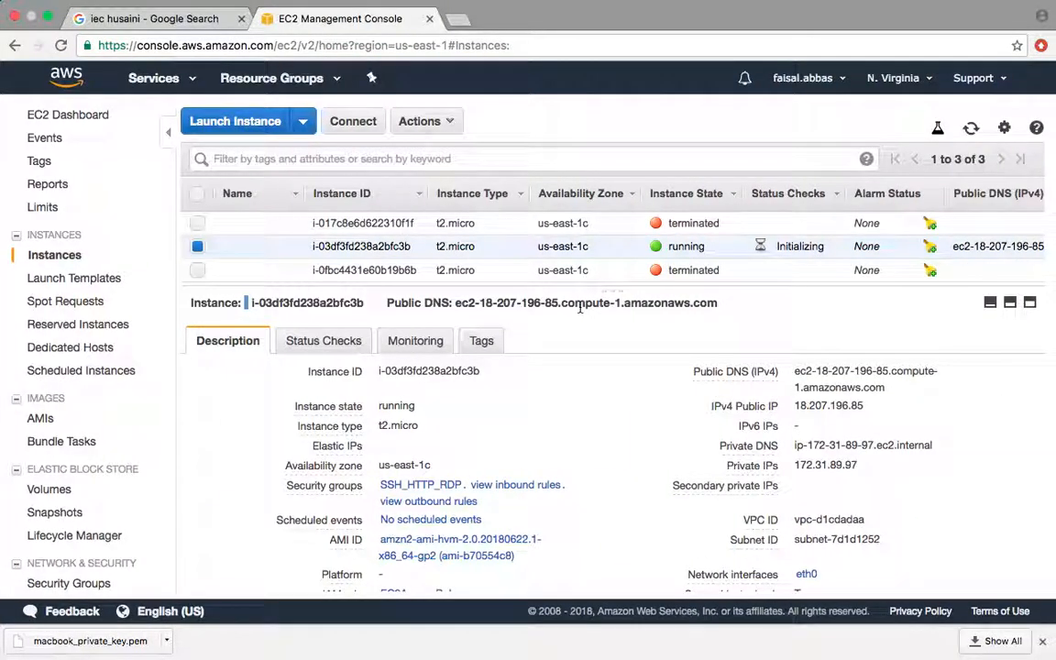
# - Show the downloaded macbook_private_key.pem in Finder from Chrome's download bar
pyautogui.moveTo(320, 486)
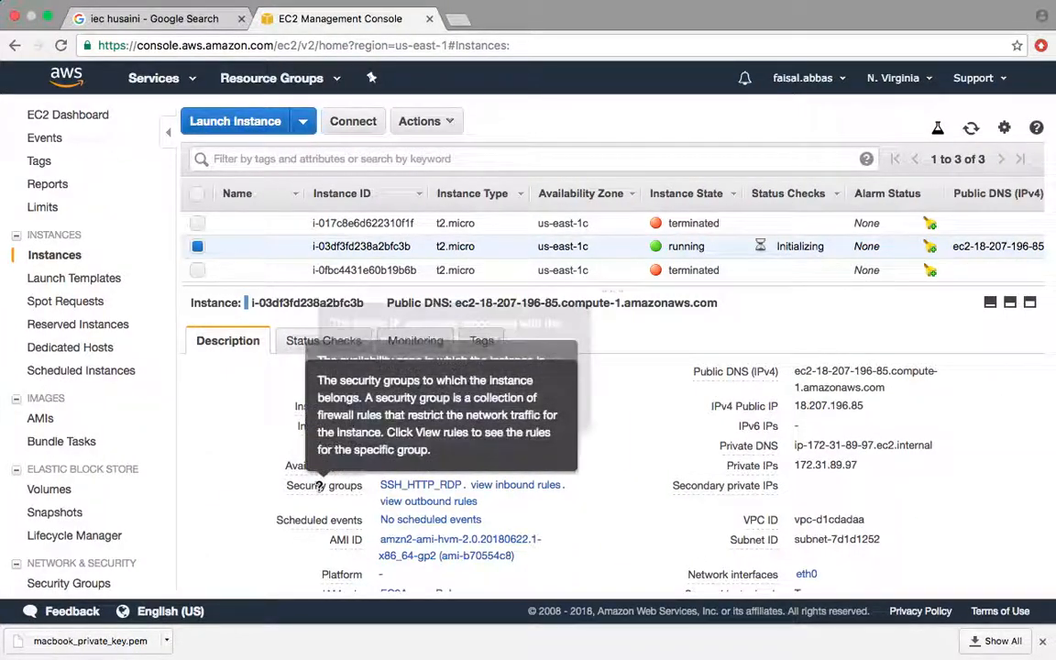
pyautogui.click(166, 641)
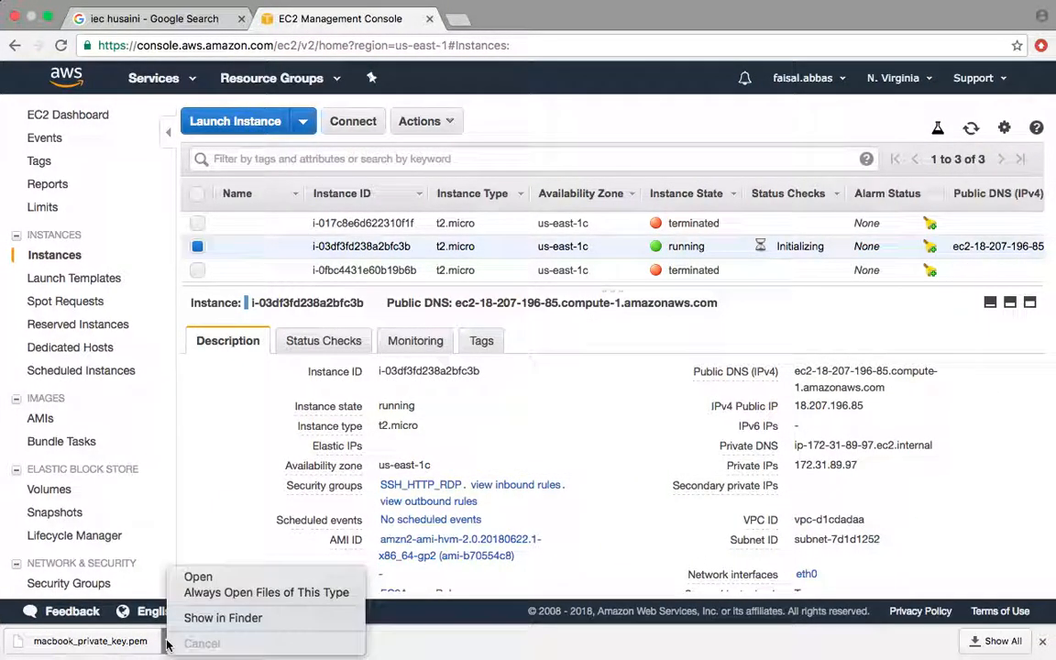
pyautogui.click(213, 618)
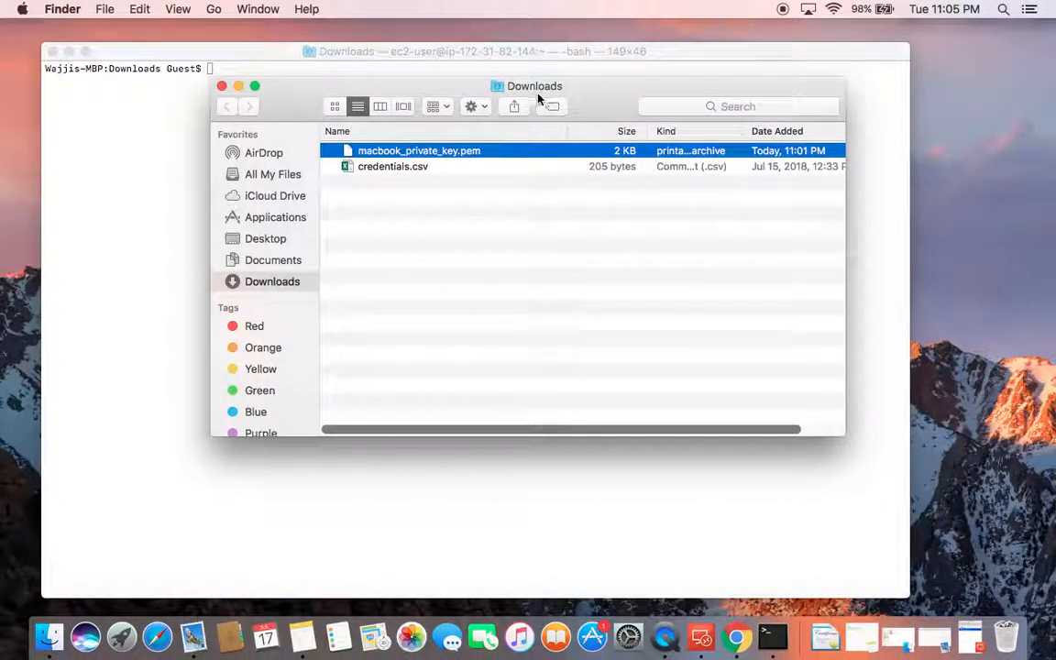
pyautogui.hscroll(3, 338, 196)
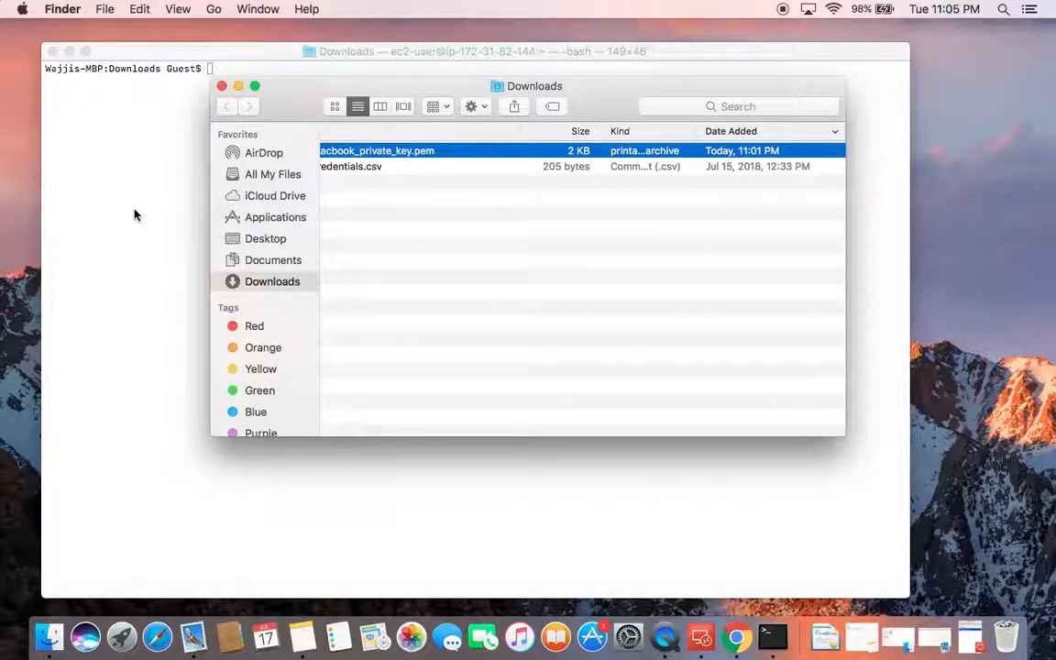
# - In Terminal, start a cd into Downloads, then erase the half-typed command
pyautogui.click(134, 213)
pyautogui.write('cd Dw')
pyautogui.press('BackSpace')
pyautogui.write('ow')
pyautogui.write('a')
pyautogui.press('BackSpace')
pyautogui.press('BackSpace')
pyautogui.press('BackSpace')
pyautogui.press('BackSpace')
pyautogui.press('BackSpace')
pyautogui.press('BackSpace')
pyautogui.press('BackSpace')
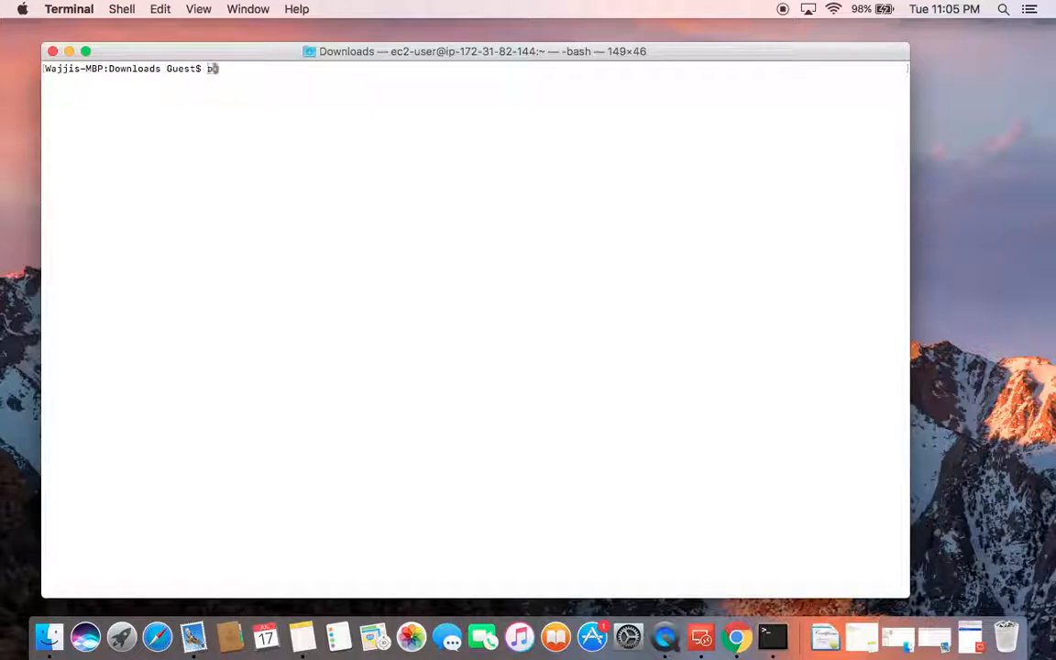
# - Run pwd and ls -lrth to confirm macbook_private_key.pem (1.7K) sits in /Users/Guest/Downloads
pyautogui.write('pwd')
pyautogui.press('Return')
pyautogui.write('ls -lrth')
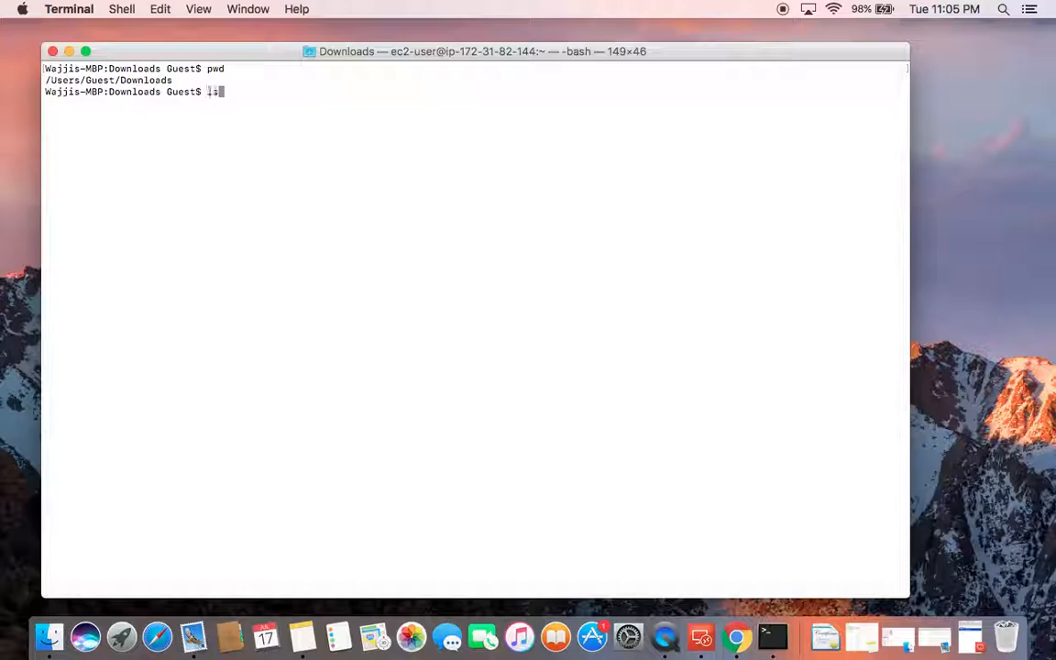
pyautogui.press('Return')
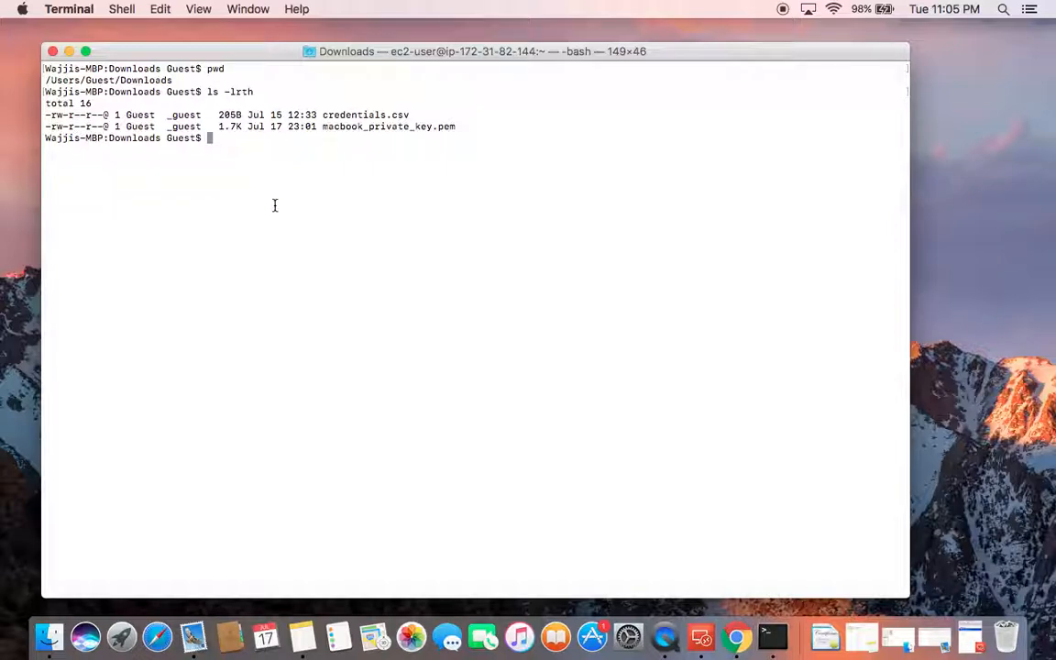
pyautogui.press('super+Tab')
pyautogui.press('super+Tab')
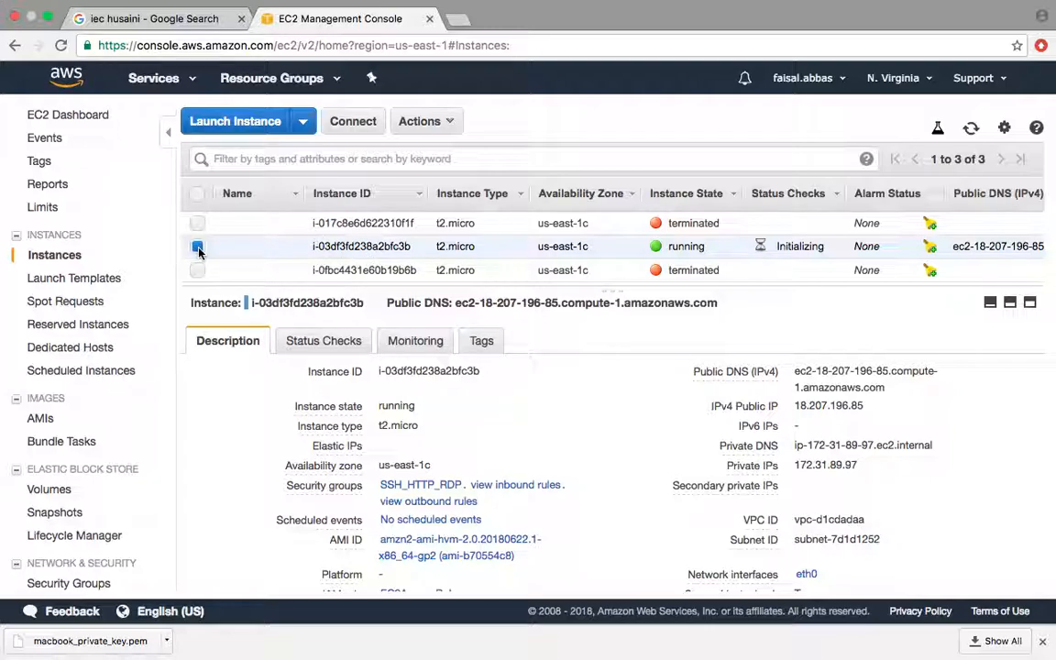
# - Open the Connect dialog showing the chmod 400 and ssh commands for macbook_private_key.pem
pyautogui.click(353, 125)
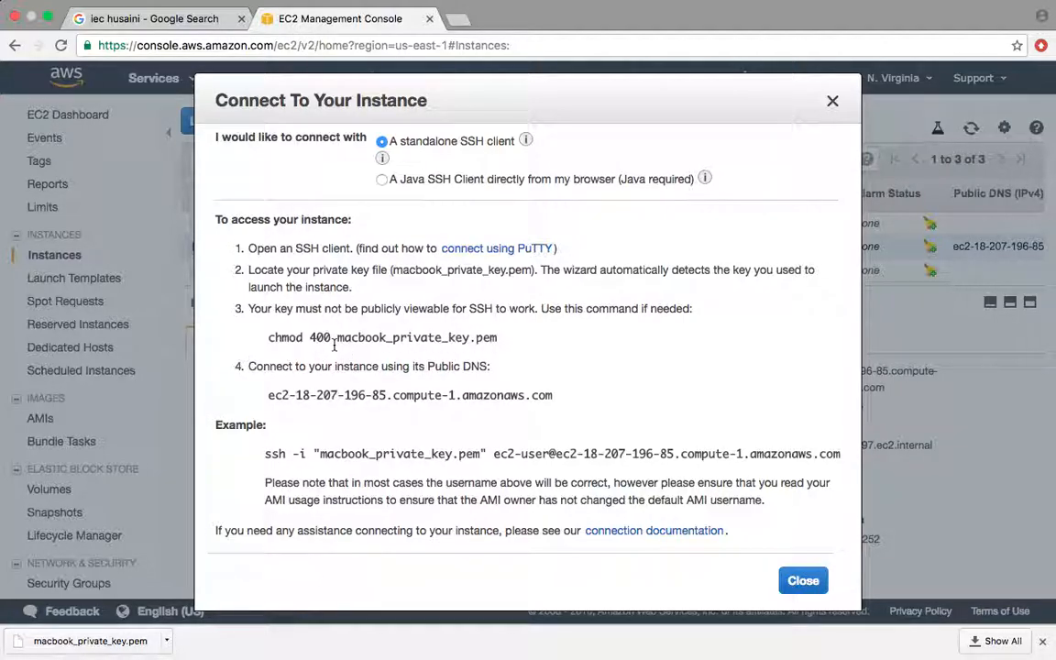
pyautogui.hotkey('ctrl', 'Left')
# - Run chmod 400 on macbook_private_key.pem and verify its -r-------- permissions with ls -lrth
pyautogui.write('chmod 400 ')
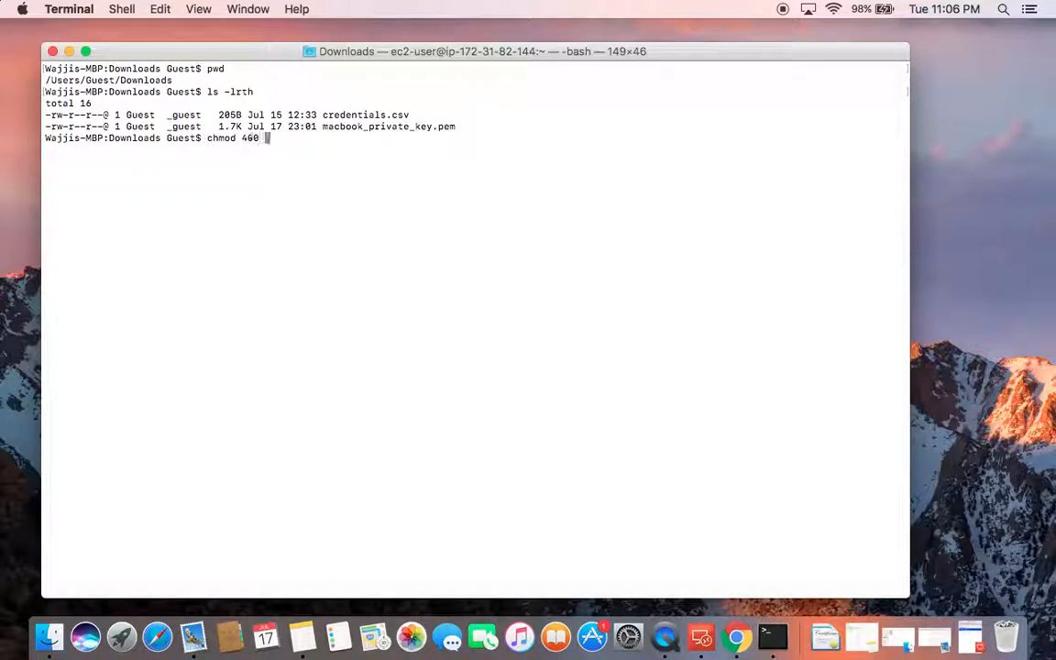
pyautogui.write('m')
pyautogui.press('Tab')
pyautogui.press('Return')
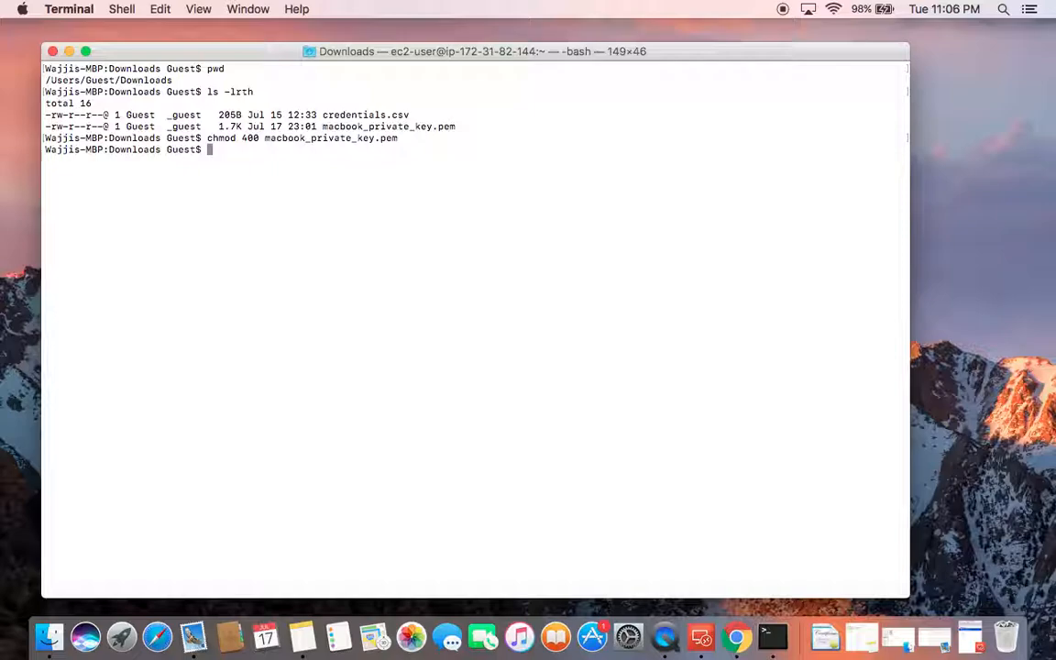
pyautogui.write('ls -lrth')
pyautogui.press('Return')
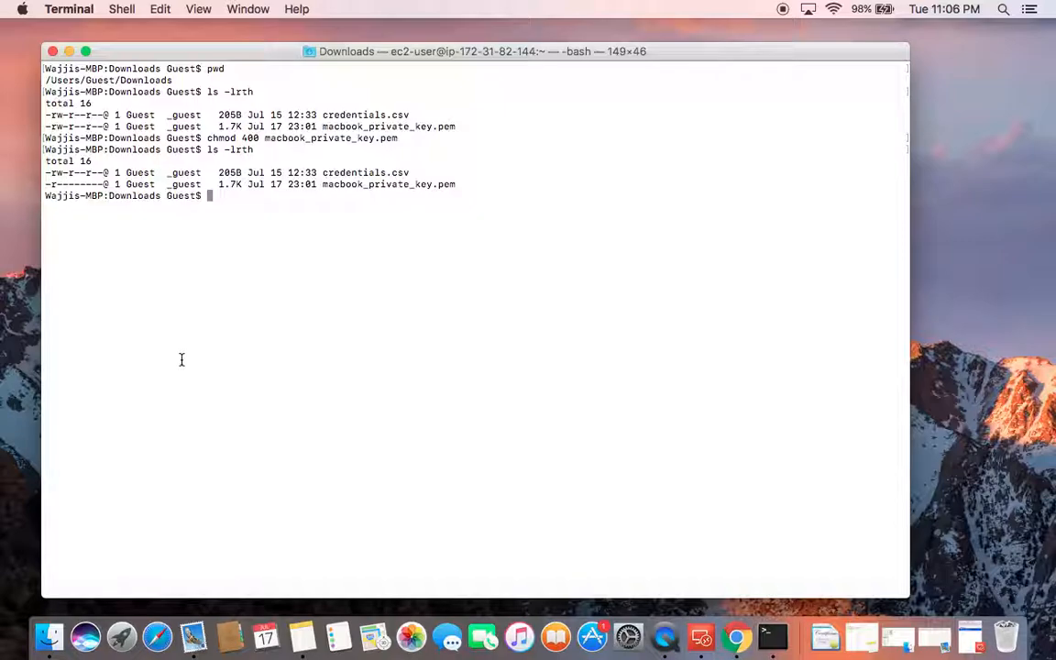
# - Begin the SSH command as 'ssh -i macbook_private_key.pem'
pyautogui.write('ssh -i')
pyautogui.write('mac')
pyautogui.press('Tab')
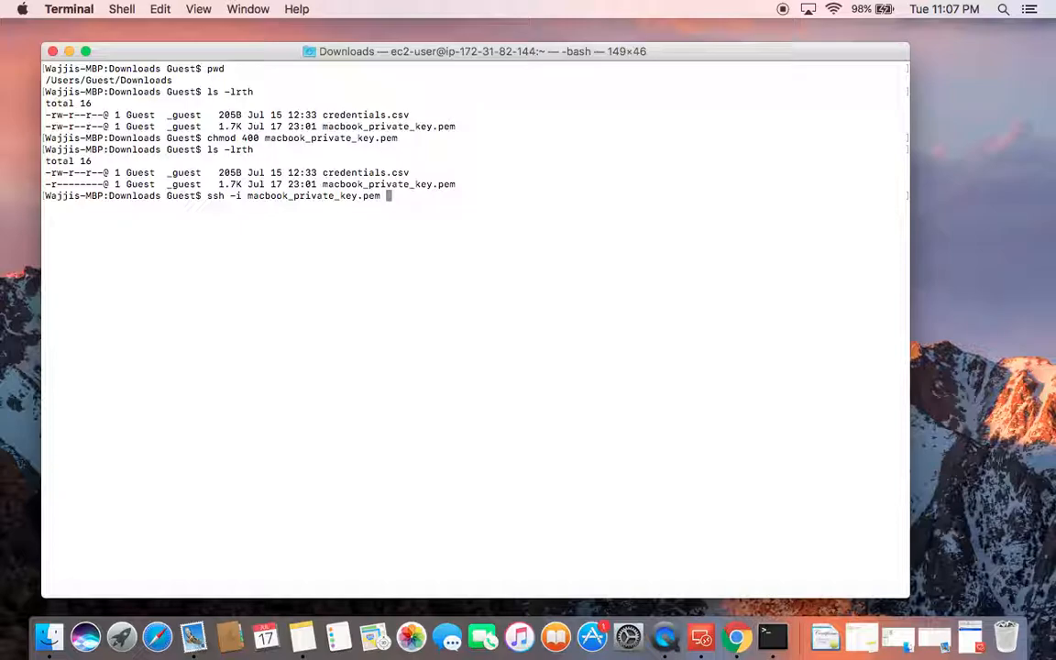
pyautogui.write('ec2-user@')
pyautogui.press('super+Tab')
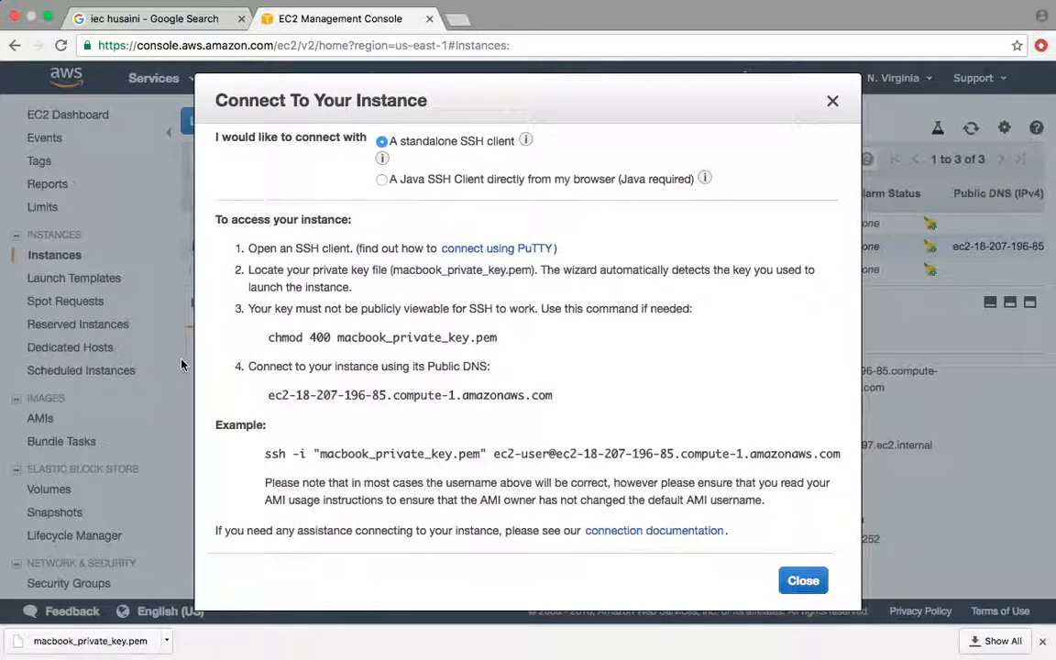
pyautogui.click(797, 583)
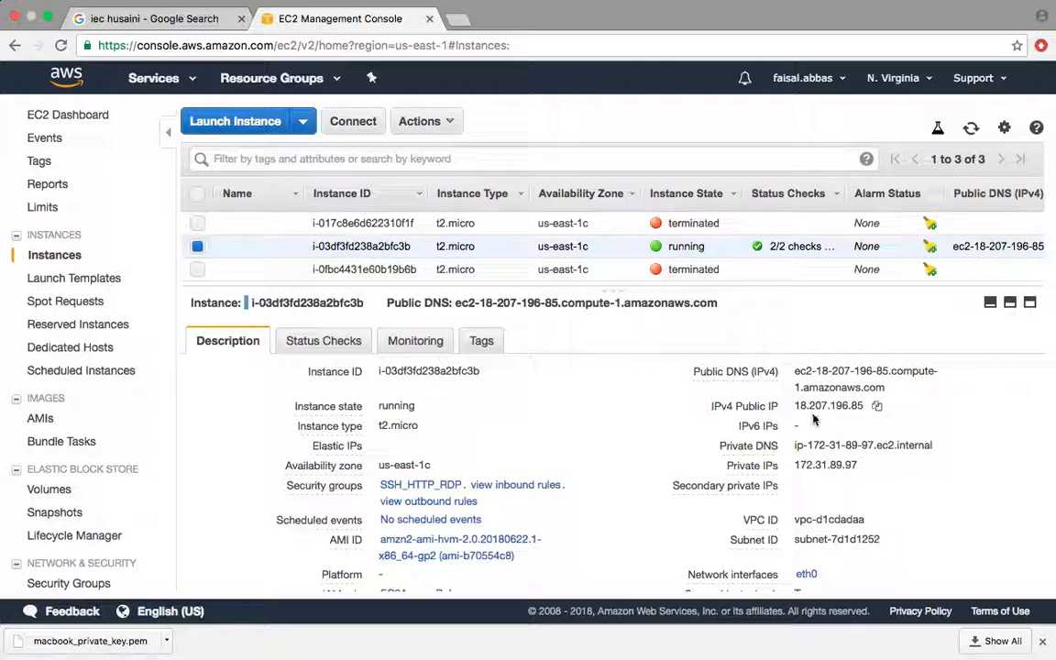
pyautogui.press('super+Tab')
pyautogui.write('18.207.')
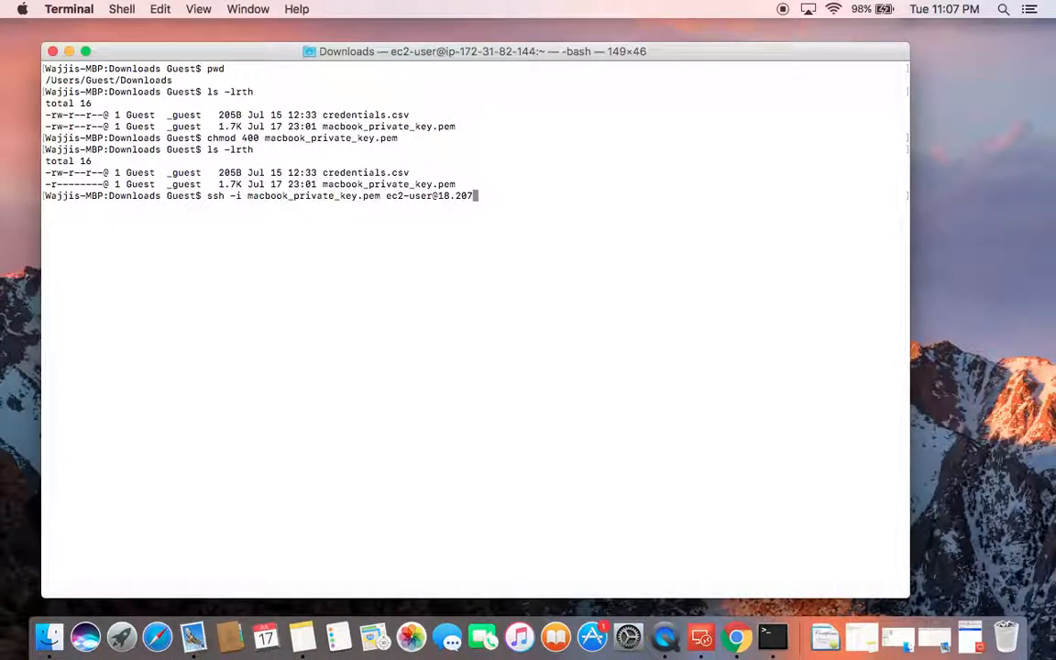
pyautogui.press('super+Tab')
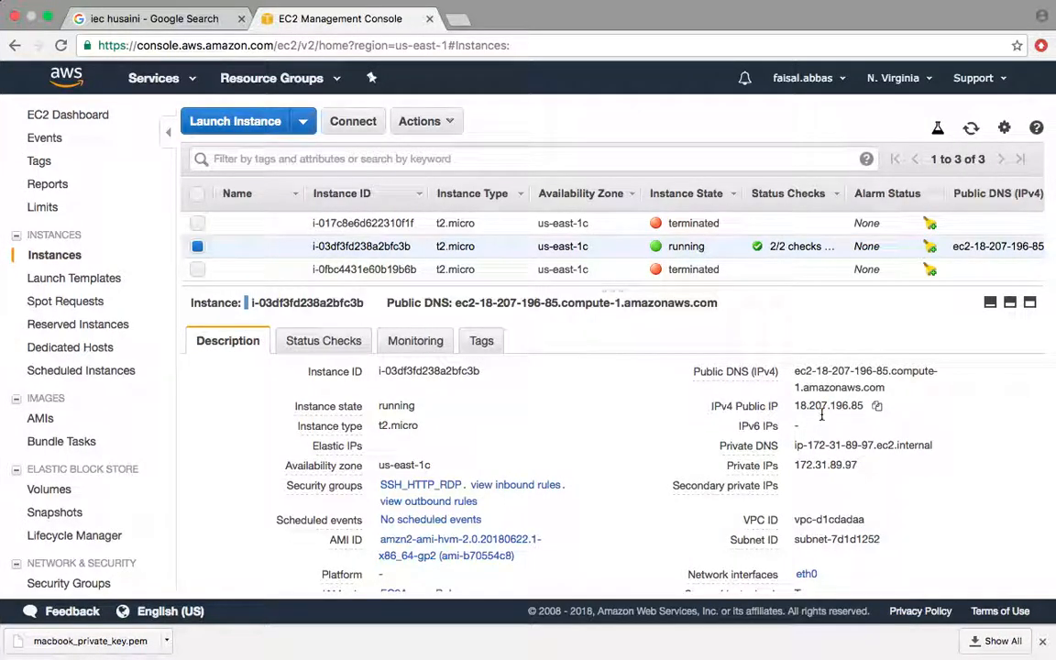
pyautogui.press('super+Tab')
pyautogui.write('196.85')
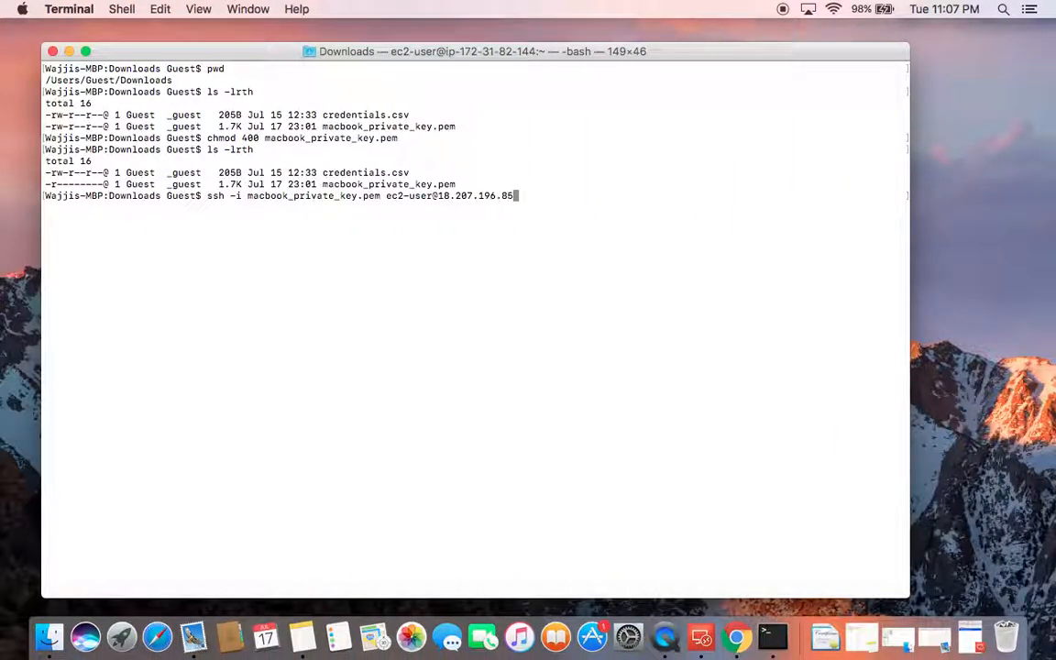
pyautogui.press('Return')
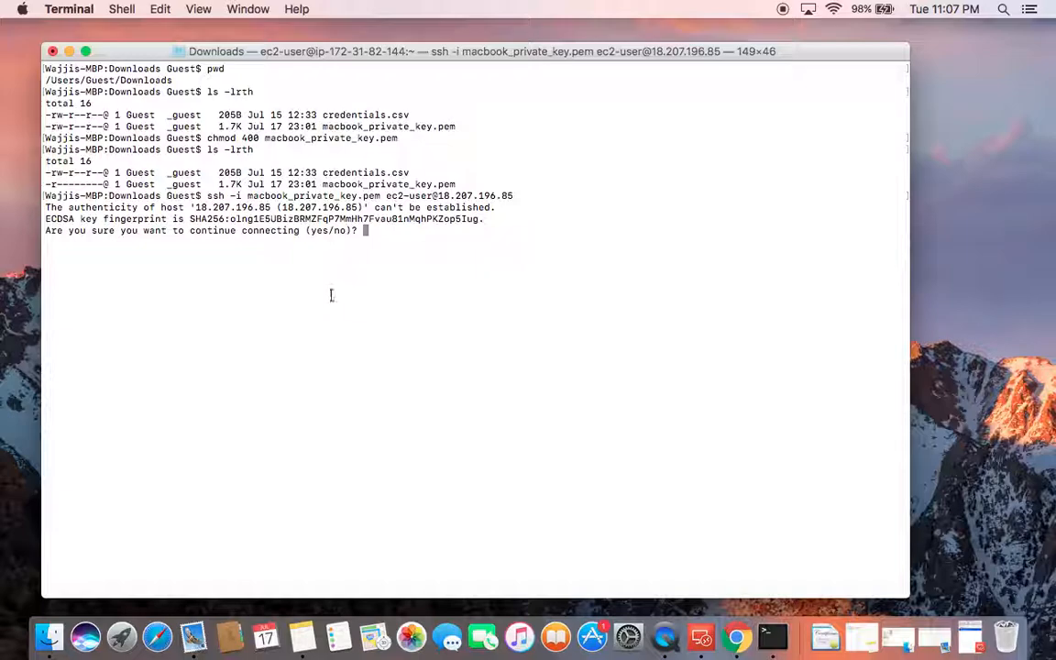
# - Accept the host key with 'yes' to log in, then print the working directory
pyautogui.write('yes')
pyautogui.press('Return')
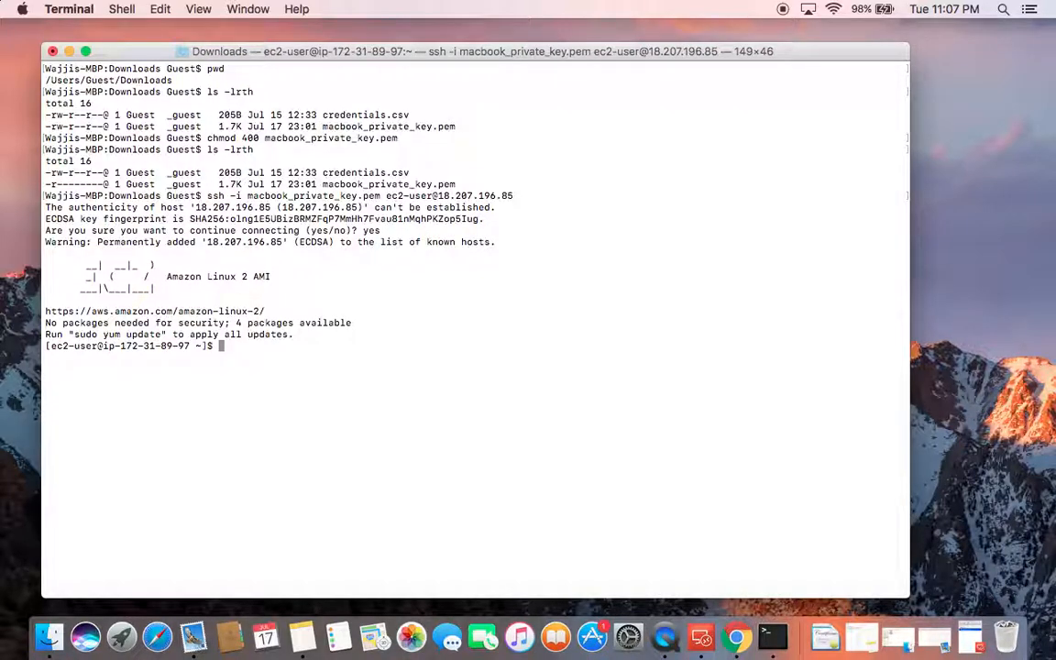
pyautogui.write('pwd')
pyautogui.press('Return')
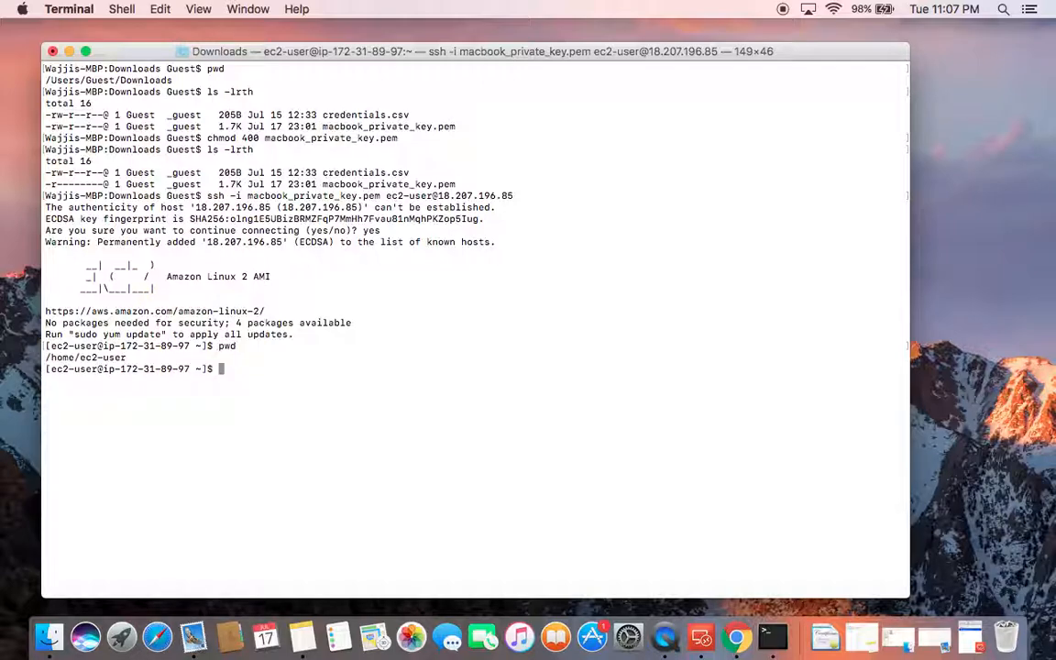
# - Show disk usage with df -hPT: 8.0G root volume, 14% used
pyautogui.write('df -hPT')
pyautogui.press('Return')
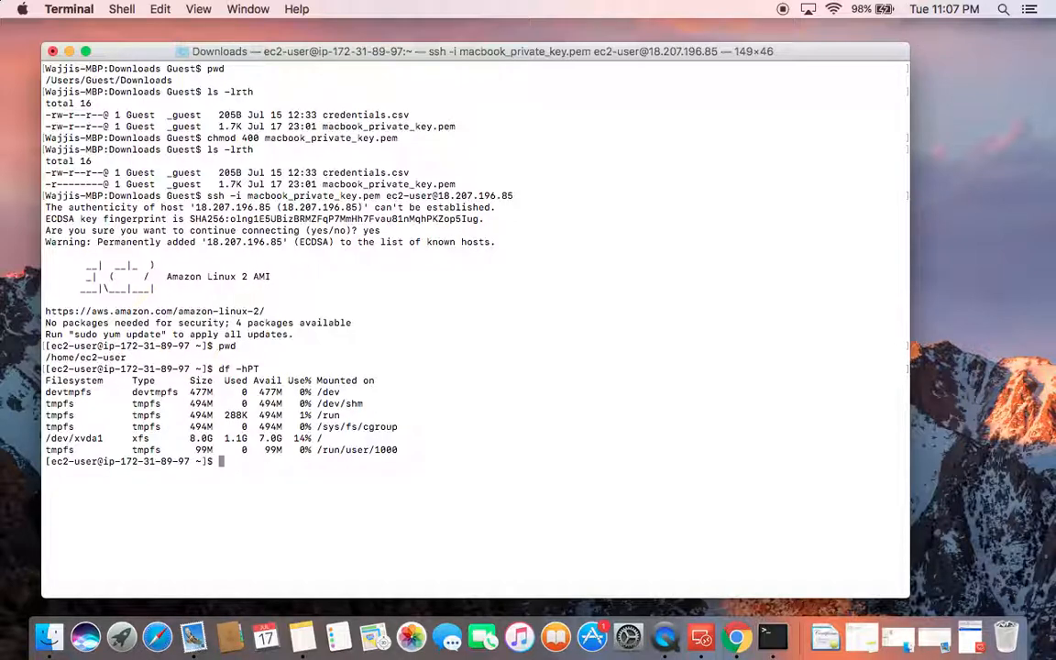
pyautogui.write('cat /etc/*relse')
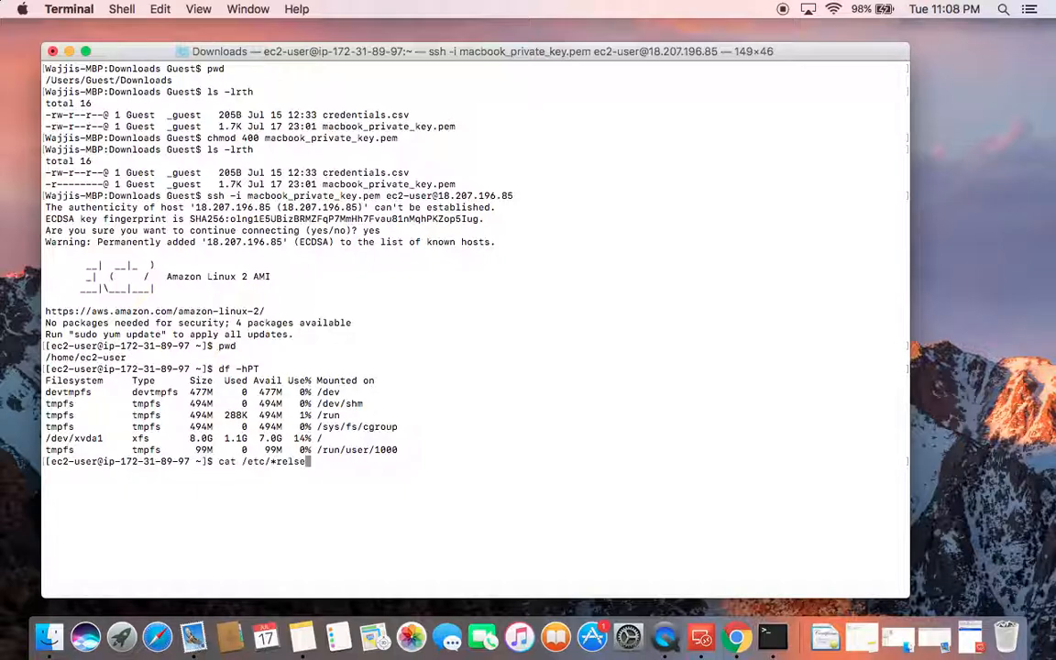
# - Run cat /etc/*release and uname -a, showing Amazon Linux 2 with kernel 4.14.47
pyautogui.press('BackSpace')
pyautogui.press('BackSpace')
pyautogui.write('ease')
pyautogui.press('Return')
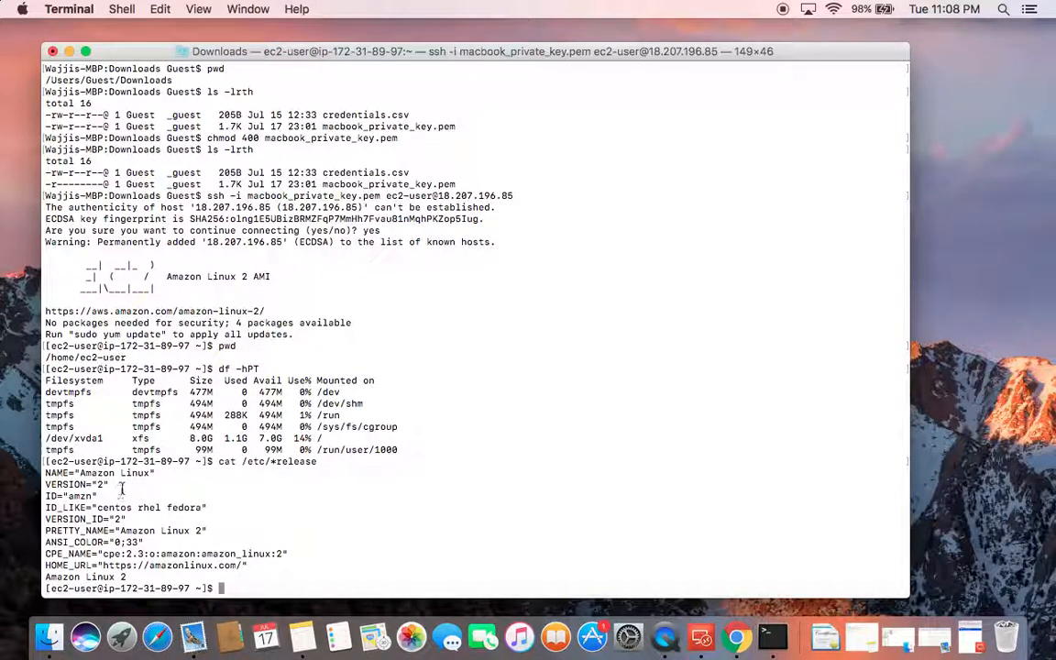
pyautogui.write('uname -a')
pyautogui.press('Return')
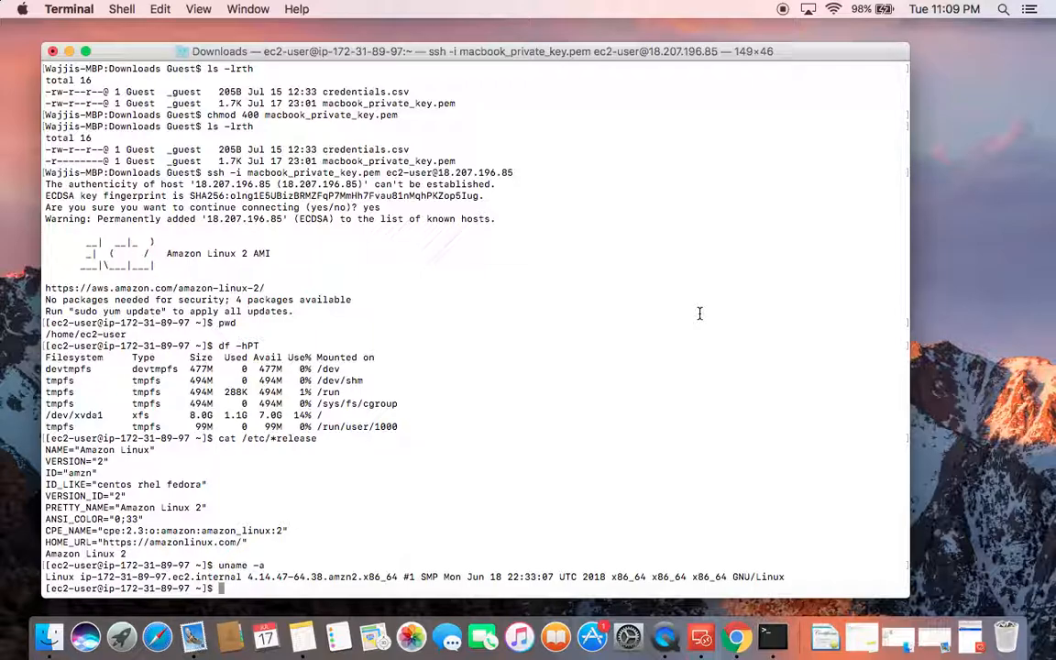
pyautogui.press('super+Tab')
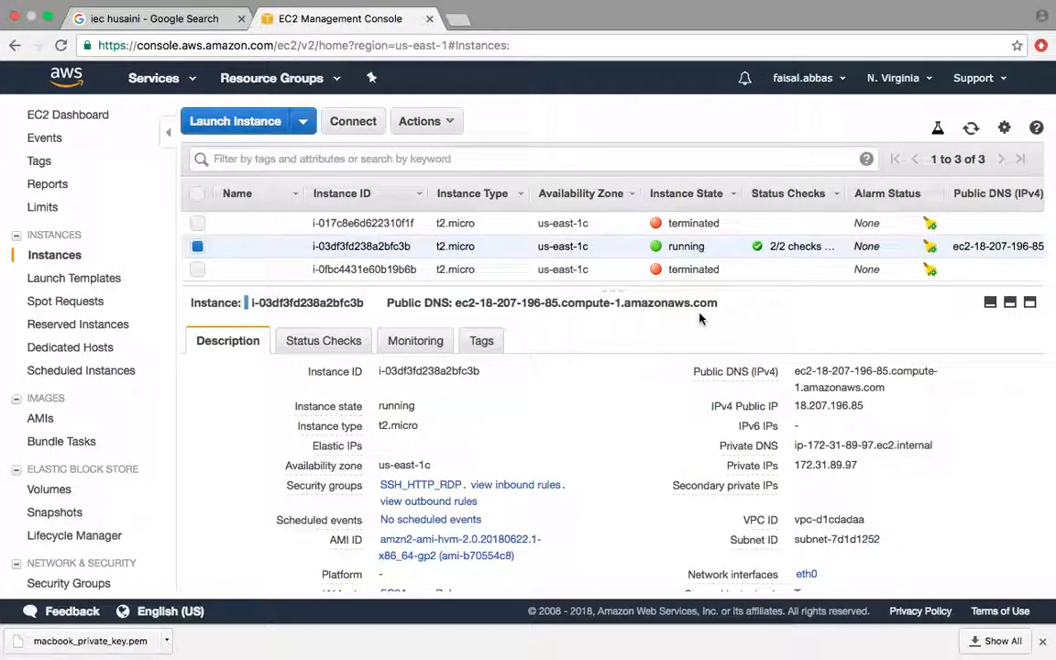
# - Select only the running instance and open Actions > Instance State for Stop, Reboot, Terminate
pyautogui.click(197, 269)
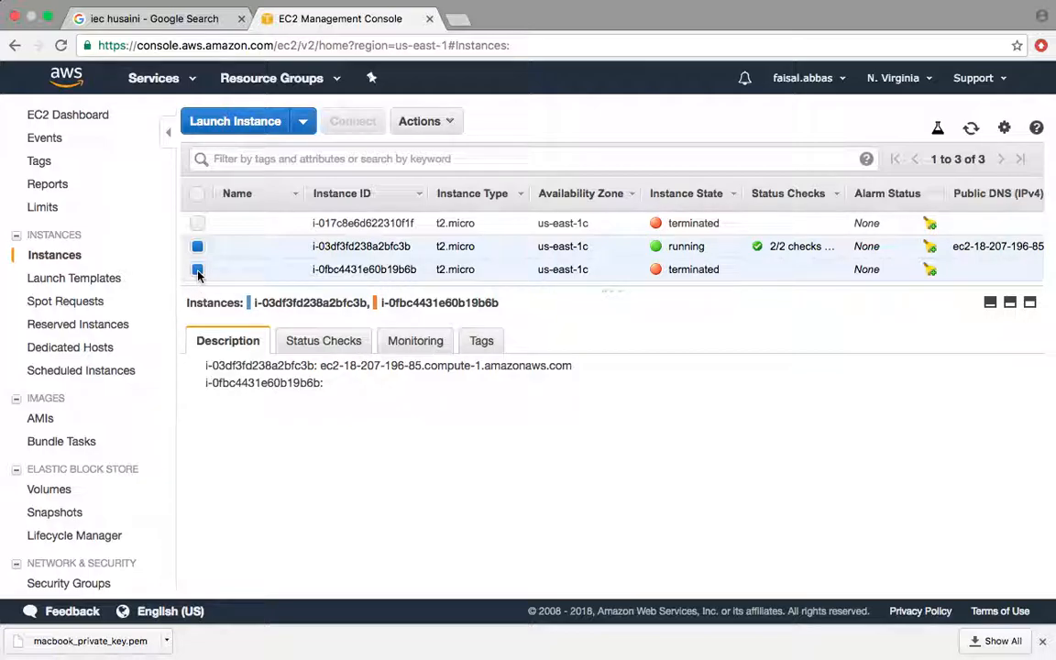
pyautogui.click(197, 269)
pyautogui.click(197, 245)
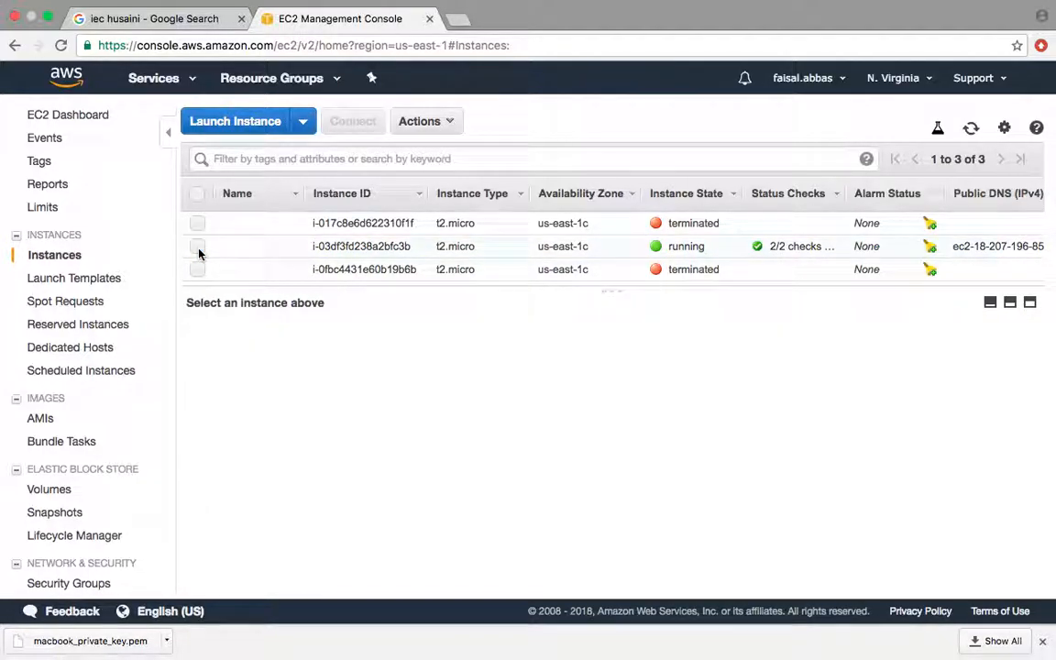
pyautogui.click(198, 248)
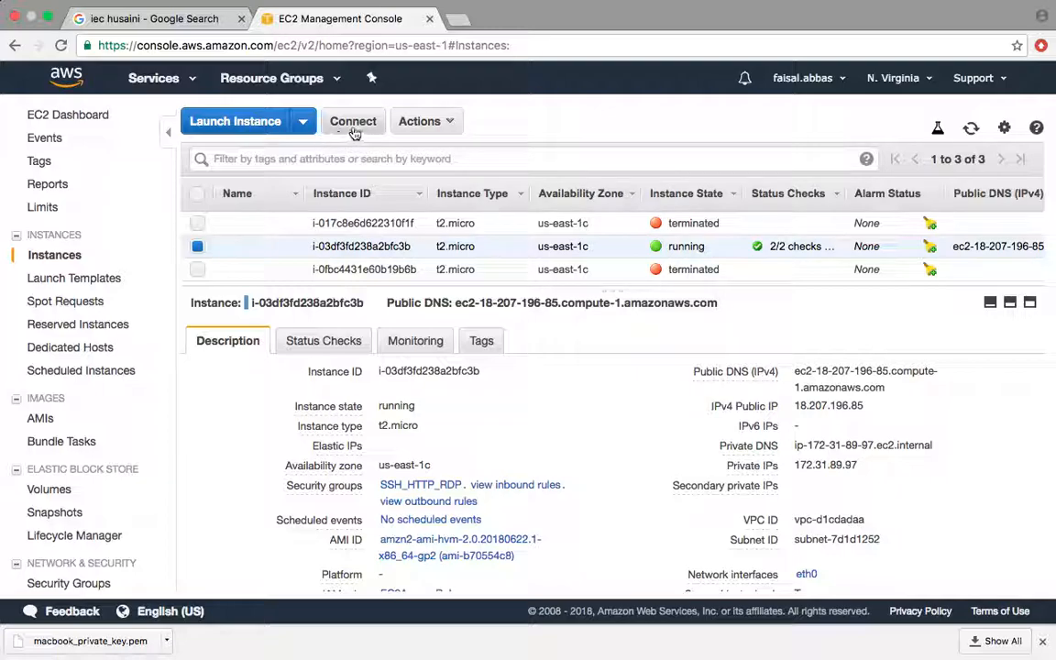
pyautogui.click(417, 124)
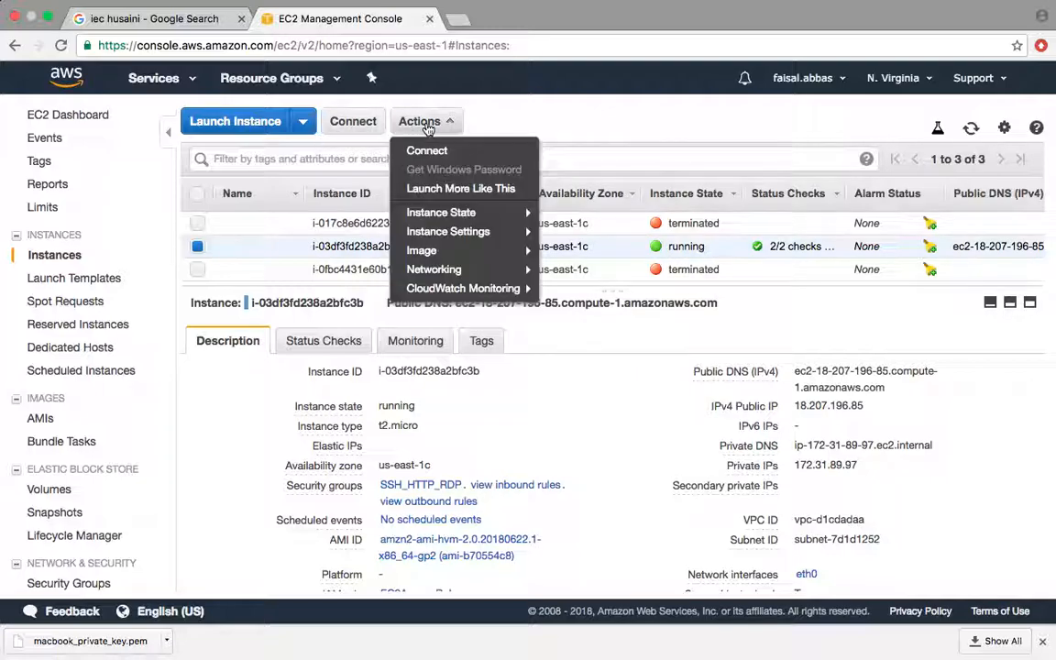
pyautogui.moveTo(486, 231)
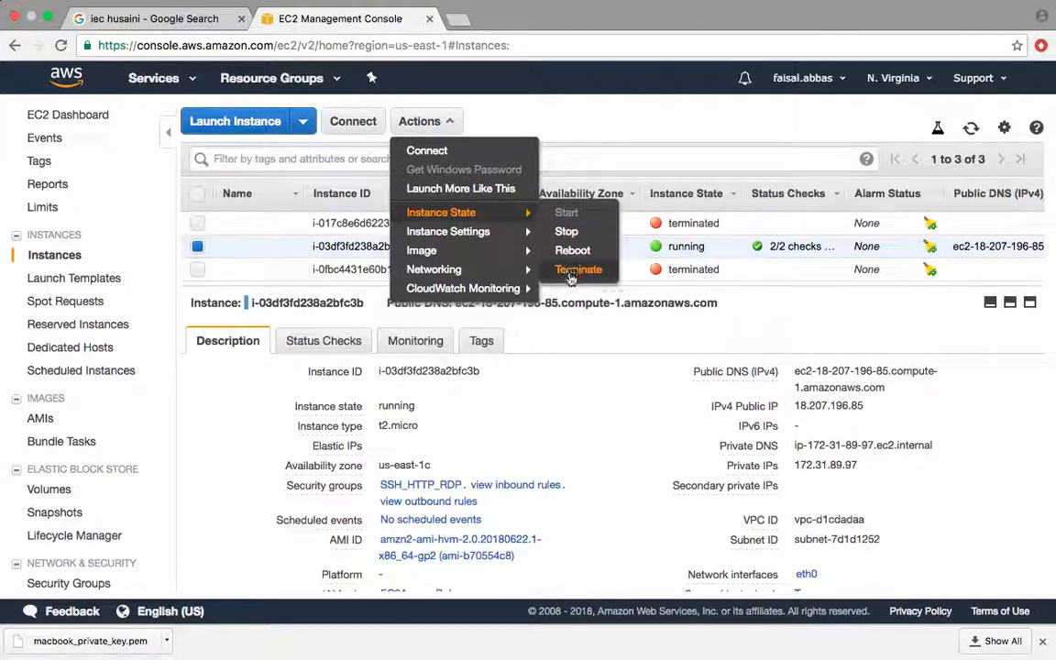
# - Terminate instance i-03df3fd238a2bfc3b, then sort by status checks and refresh to see it shutting down
pyautogui.click(574, 271)
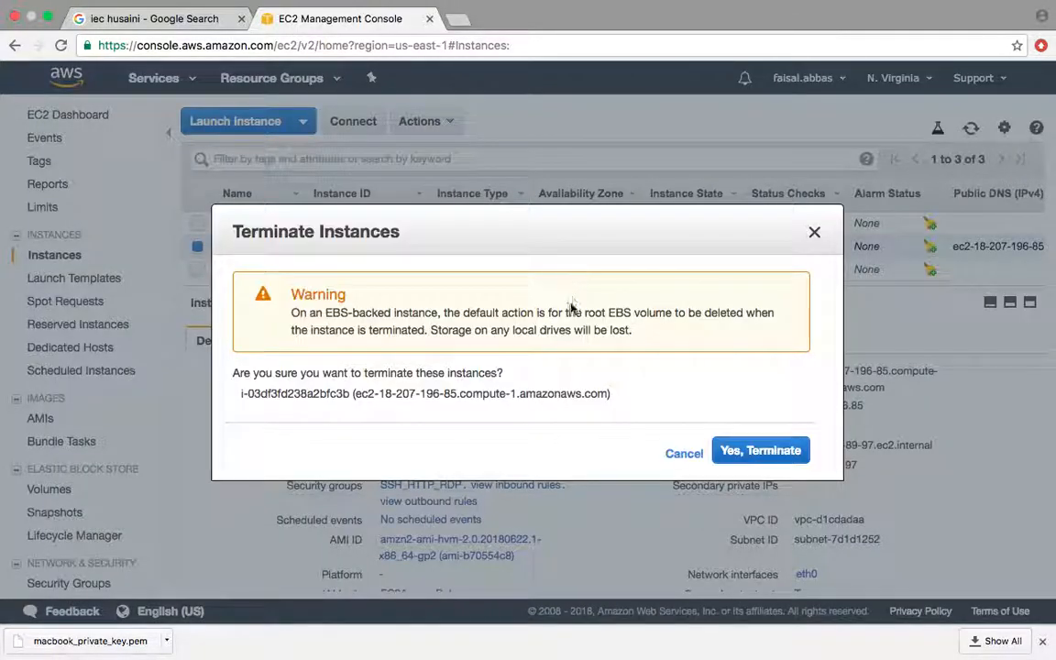
pyautogui.click(733, 452)
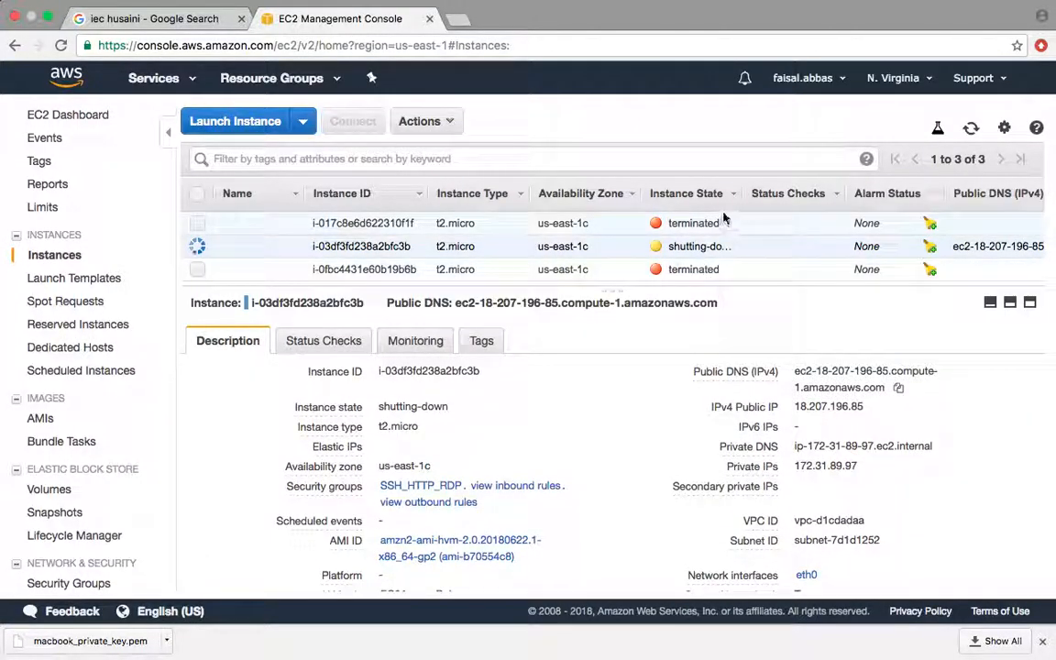
pyautogui.click(768, 195)
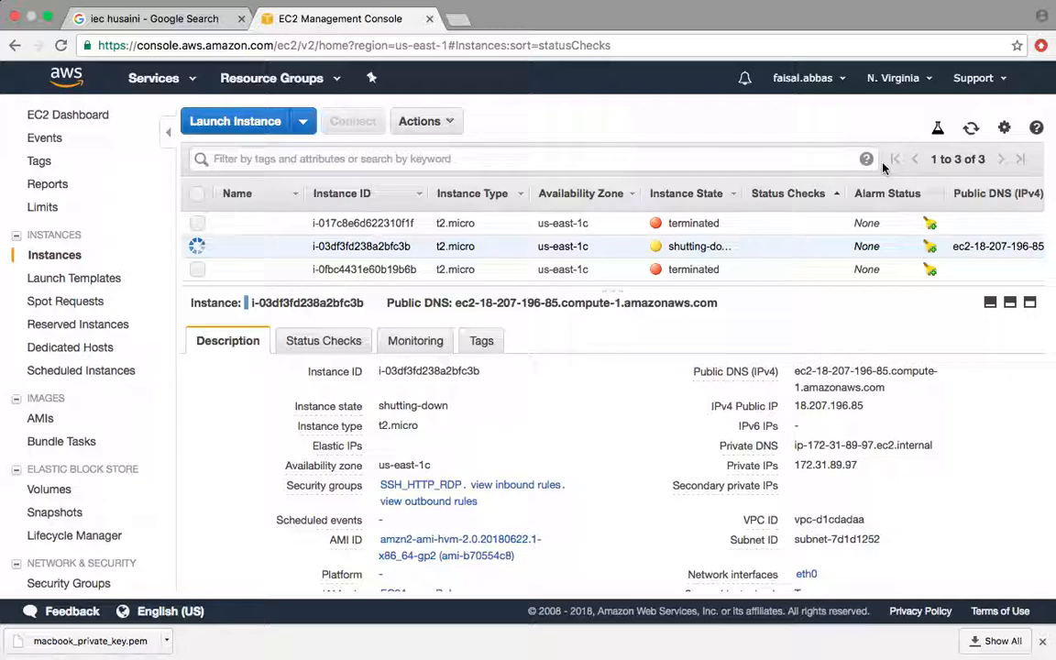
pyautogui.click(972, 129)
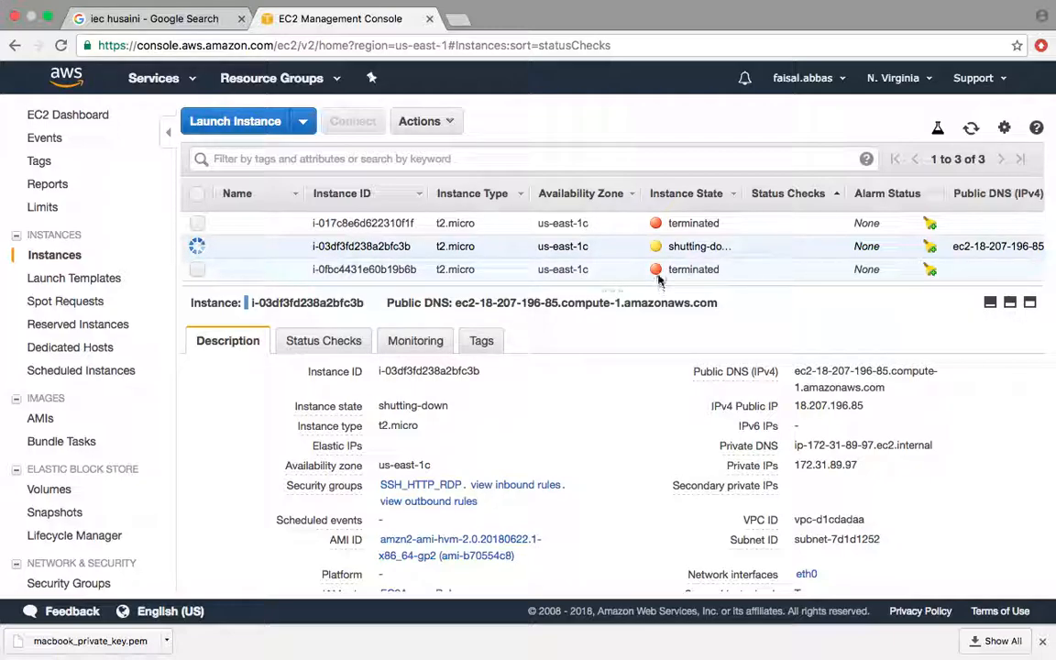
pyautogui.moveTo(694, 9)
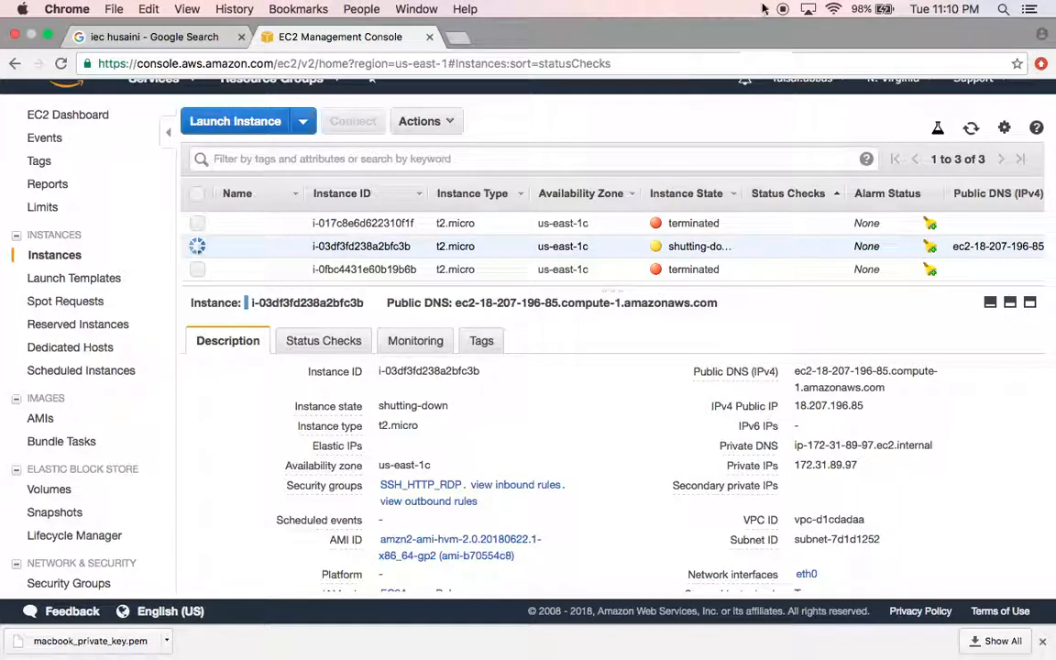